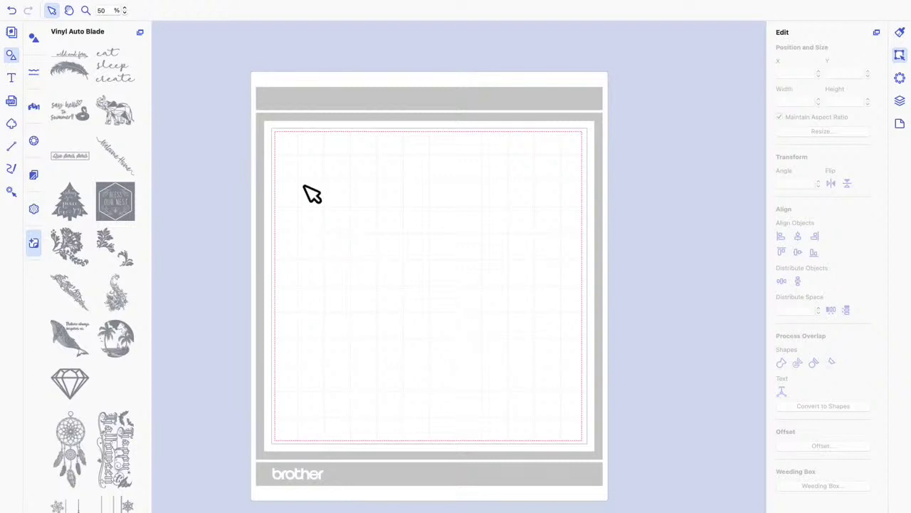
# Step: Add the "wild and free" feather design from the Vinyl Auto Blade collection and position it near the centre of the mat
pyautogui.scroll(1, 456, 220)
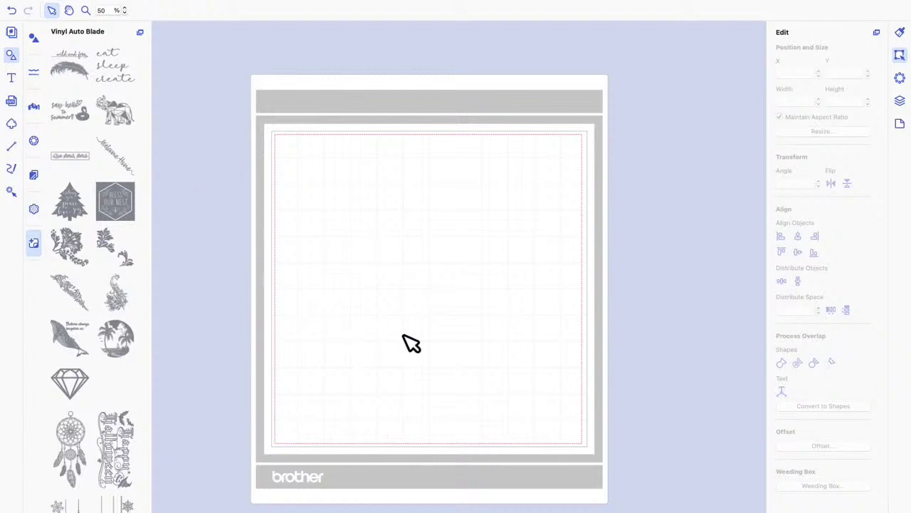
pyautogui.scroll(-1, 404, 335)
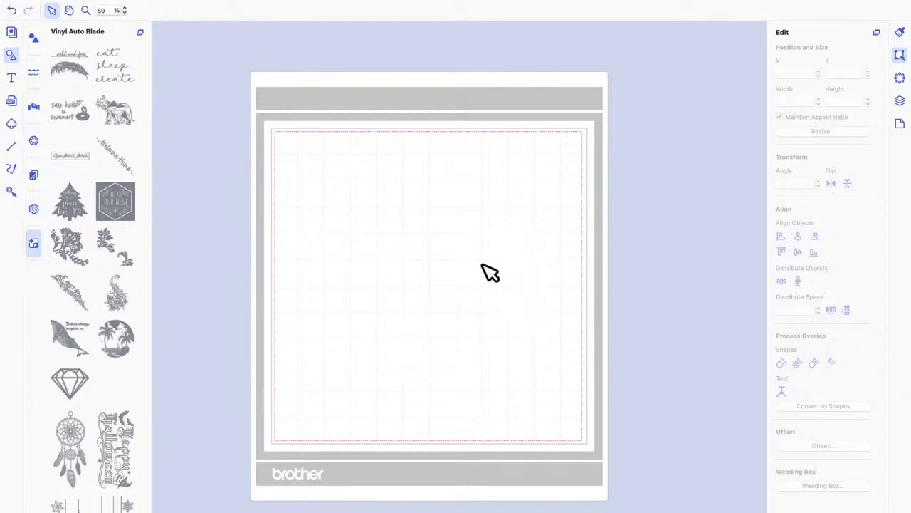
pyautogui.click(73, 77)
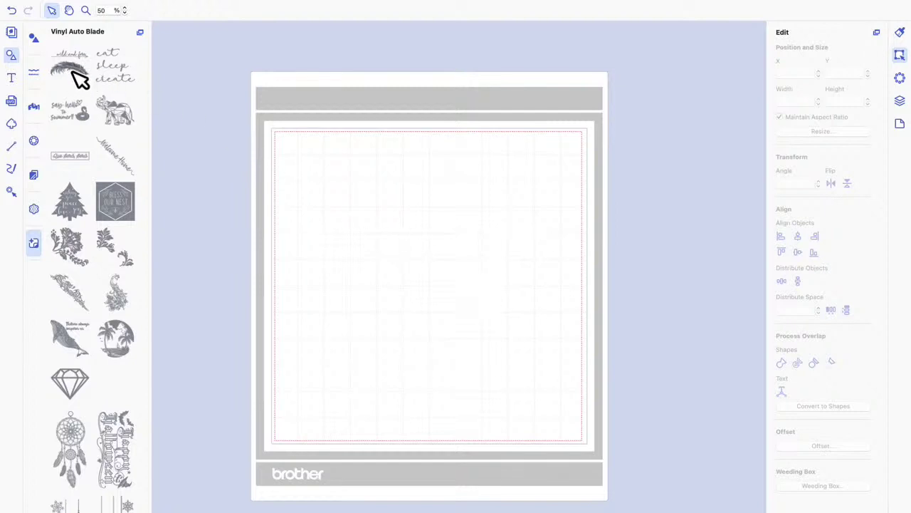
pyautogui.moveTo(419, 234); pyautogui.dragTo(434, 274)
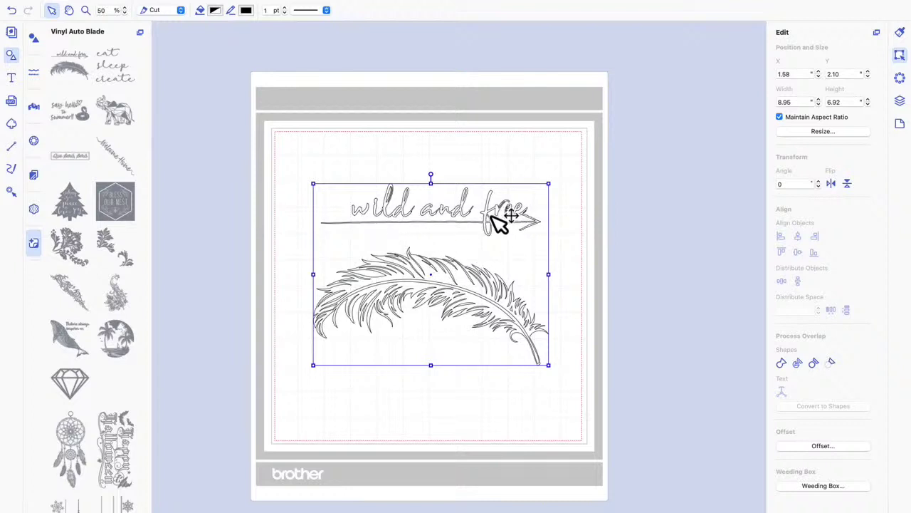
# Step: Ungroup the feather design and delete its "wild and free" lettering with the arrow
pyautogui.rightClick(448, 261)
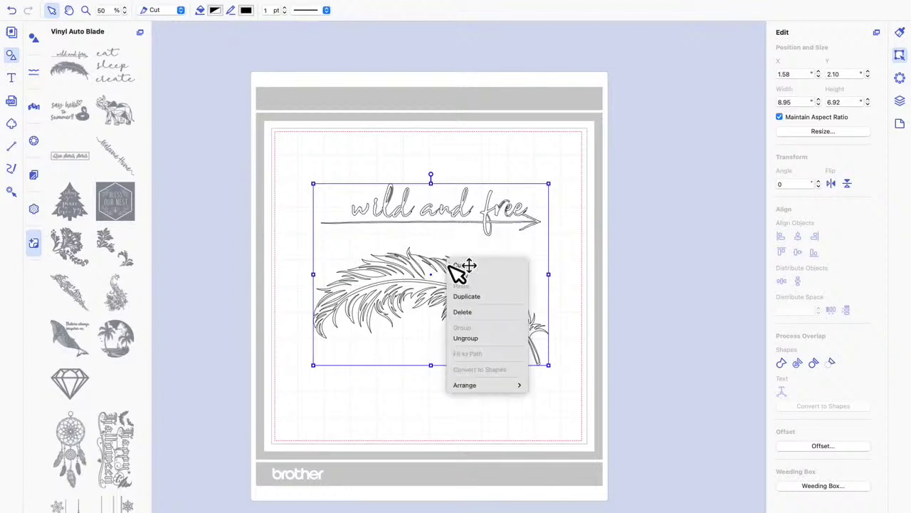
pyautogui.click(490, 339)
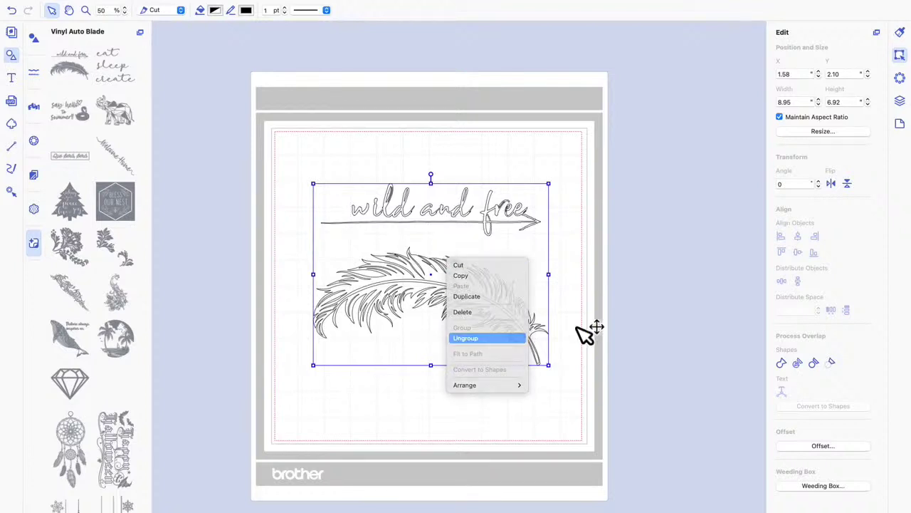
pyautogui.click(673, 302)
pyautogui.moveTo(287, 169); pyautogui.dragTo(579, 250)
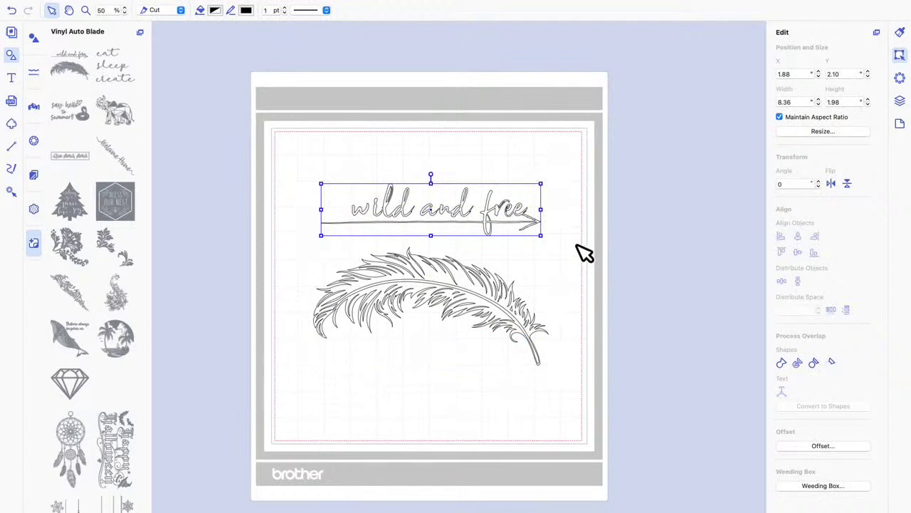
pyautogui.press('Delete')
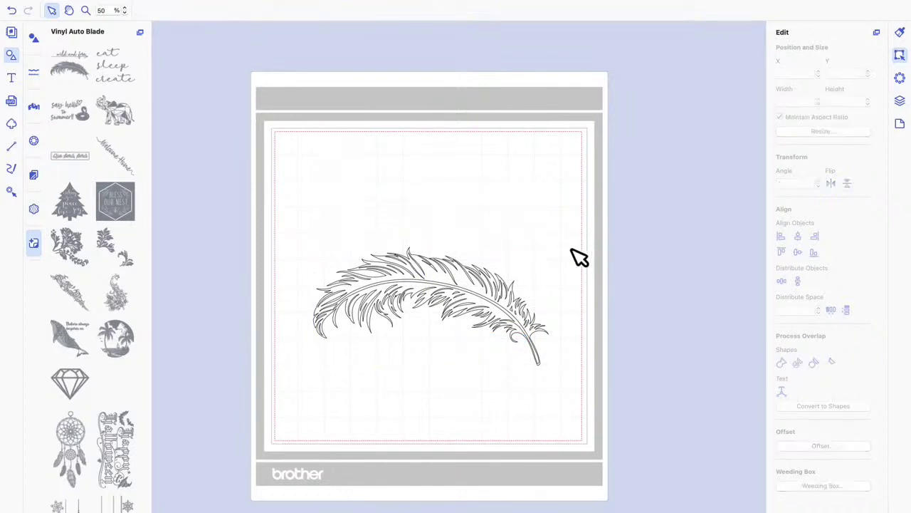
# Step: Move the feather slightly up the mat, to about X 1.50", Y 4.19"
pyautogui.click(453, 286)
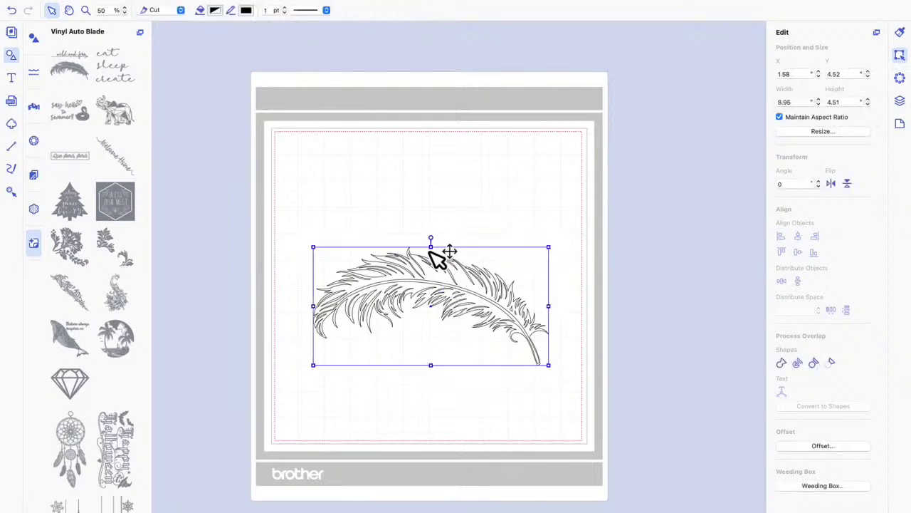
pyautogui.click(390, 228)
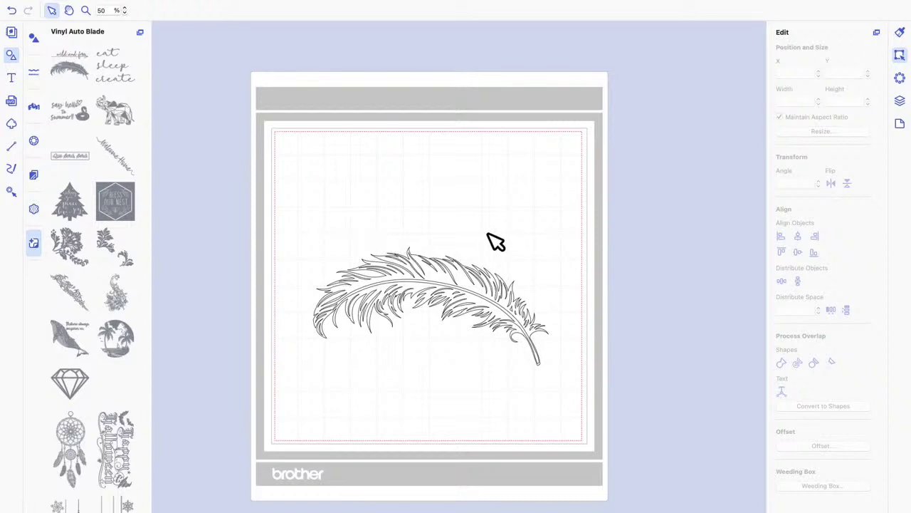
pyautogui.moveTo(456, 289); pyautogui.dragTo(454, 280)
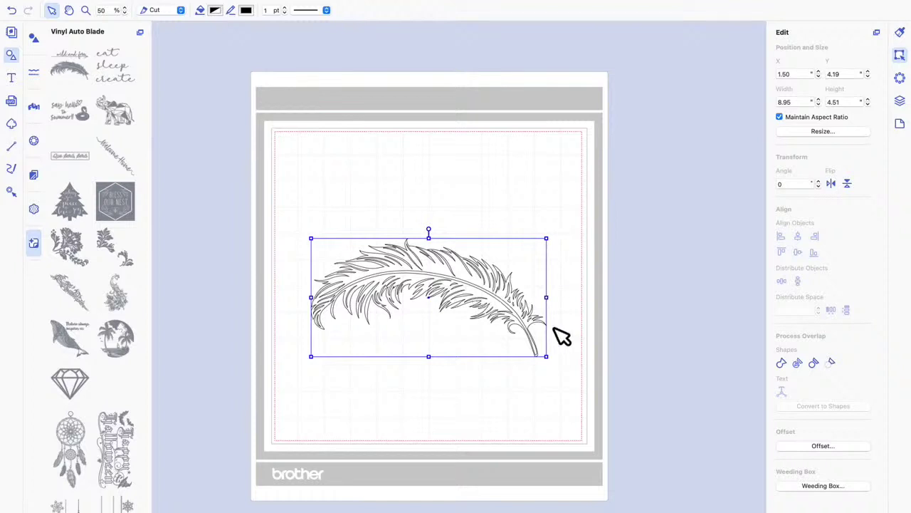
# Step: Add the text "Tickled Pink" and place it above the feather at about X 2.57", Y 2.19"
pyautogui.click(11, 79)
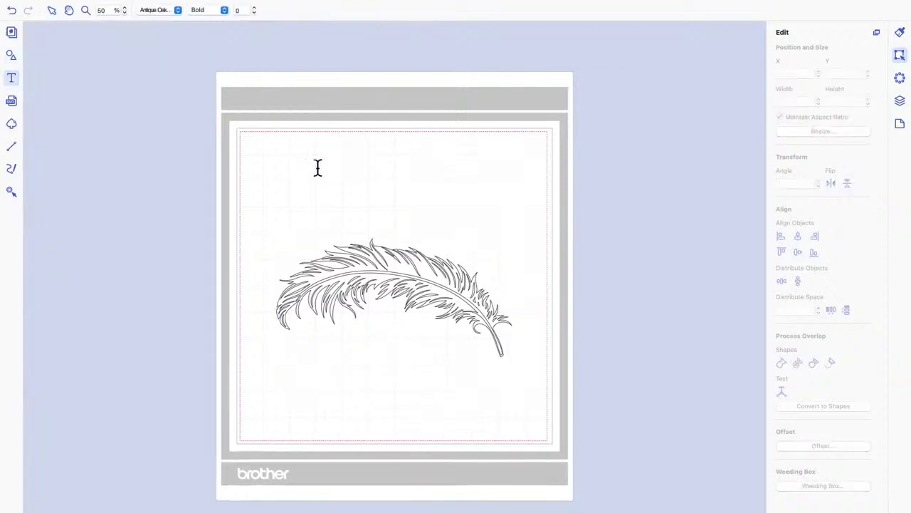
pyautogui.click(380, 207)
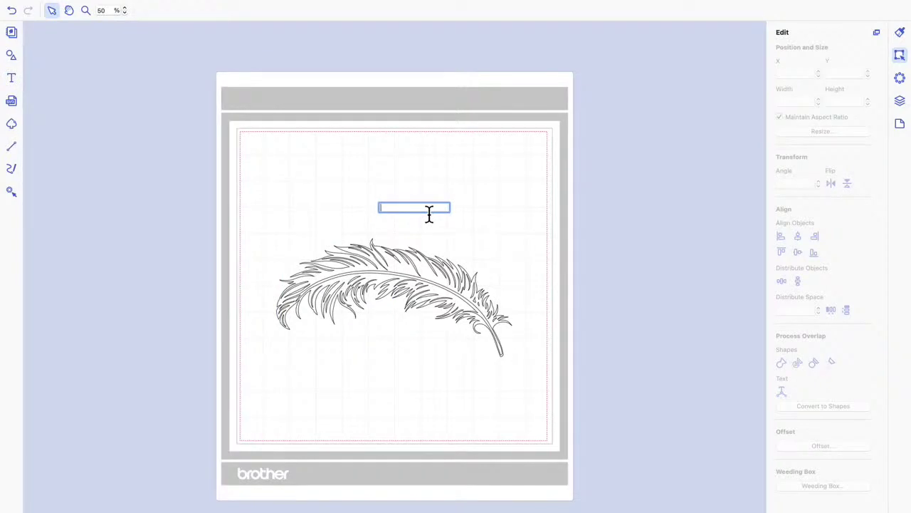
pyautogui.write('Tickled Pink')
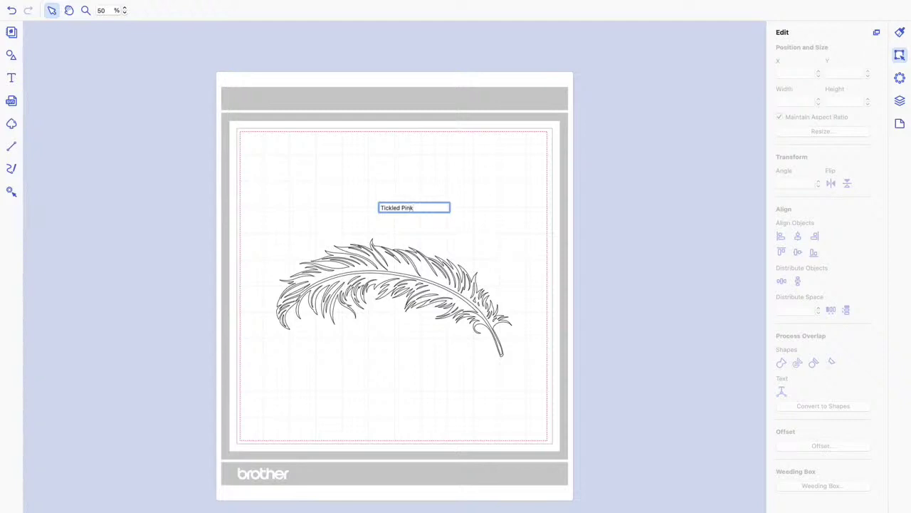
pyautogui.click(500, 227)
pyautogui.moveTo(506, 218); pyautogui.dragTo(436, 203)
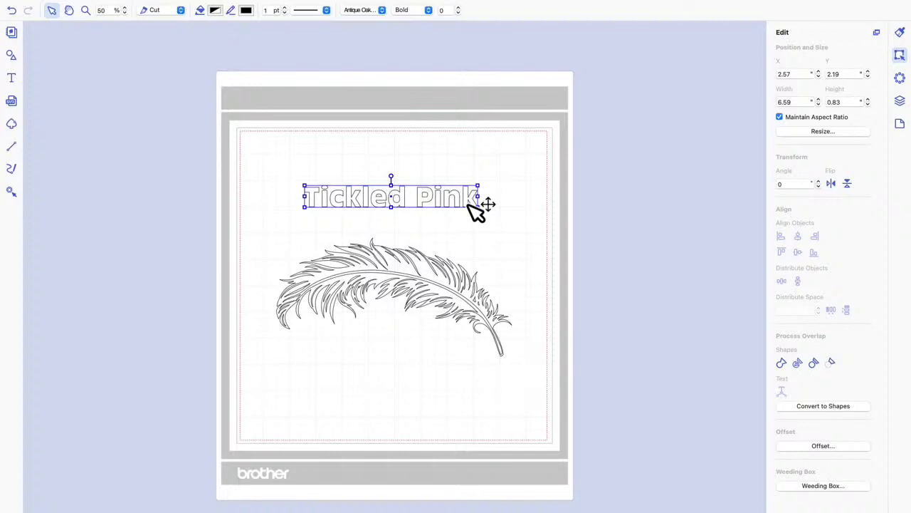
# Step: Set the "Tickled Pink" text in the Angella font and enlarge it to about 7.22" wide above the feather
pyautogui.click(382, 14)
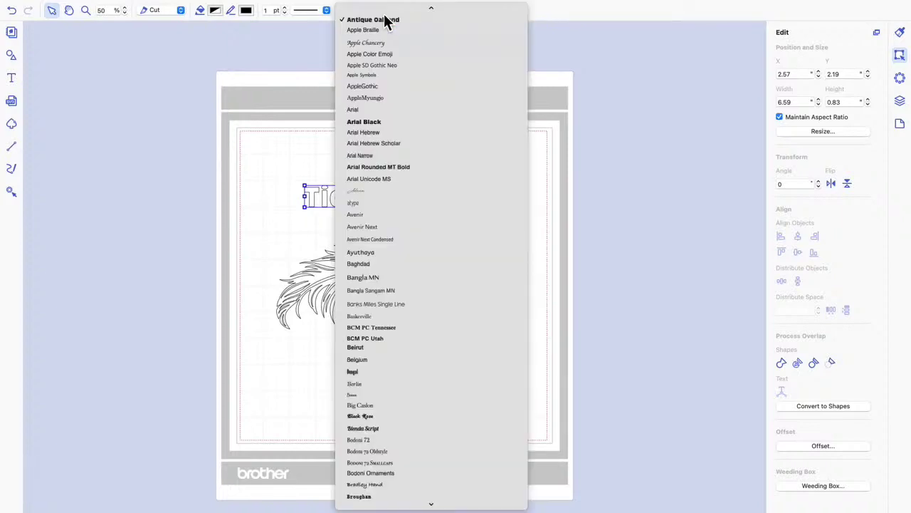
pyautogui.moveTo(384, 13)
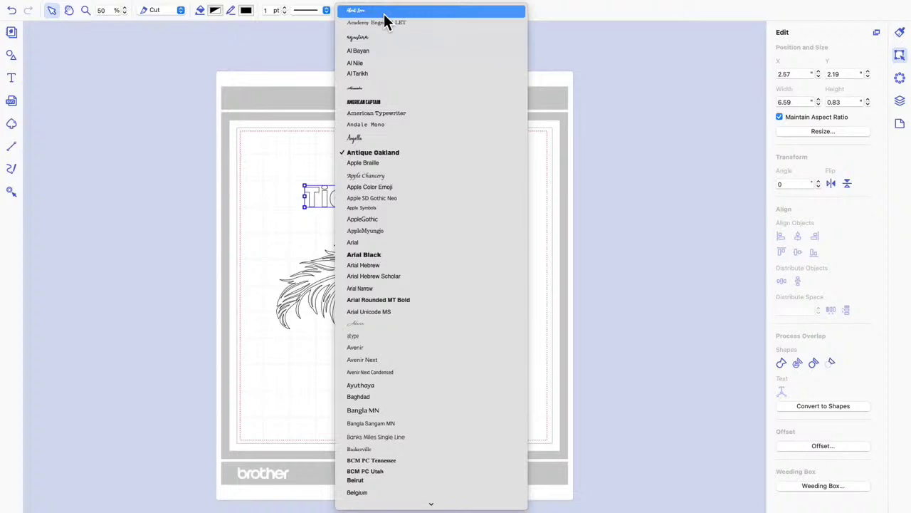
pyautogui.click(376, 138)
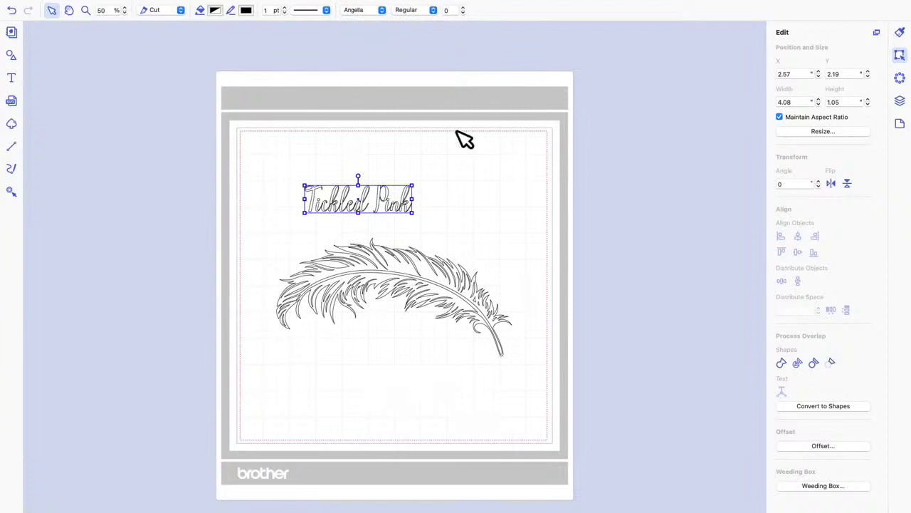
pyautogui.moveTo(413, 212); pyautogui.dragTo(450, 208)
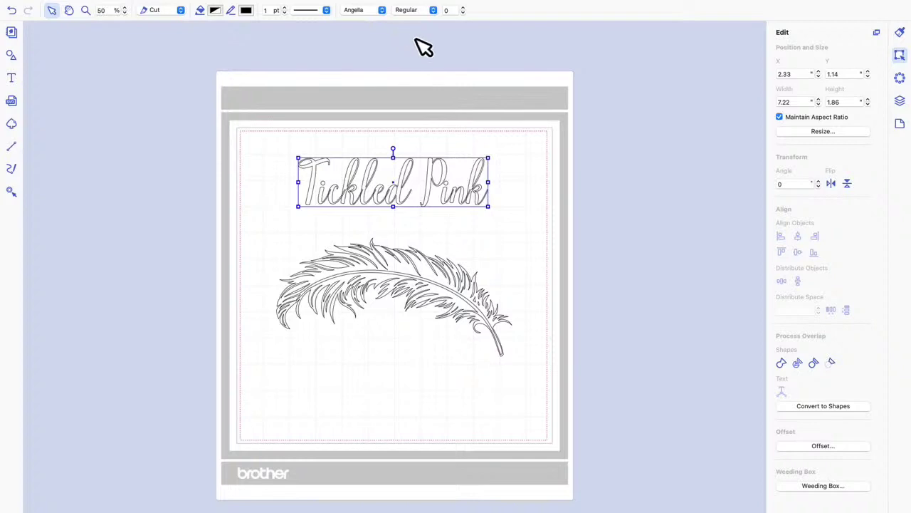
# Step: Change the font of the "Tickled Pink" text to Astina
pyautogui.click(383, 12)
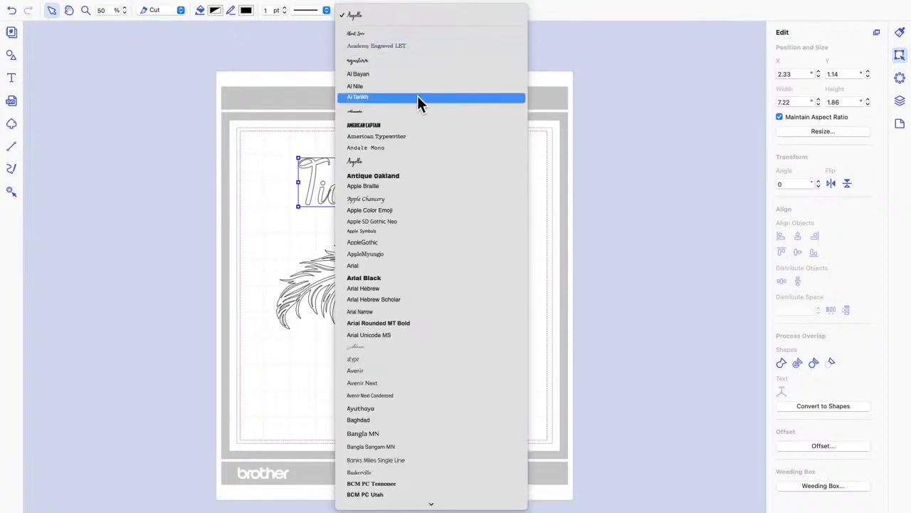
pyautogui.scroll(-10, 410, 132)
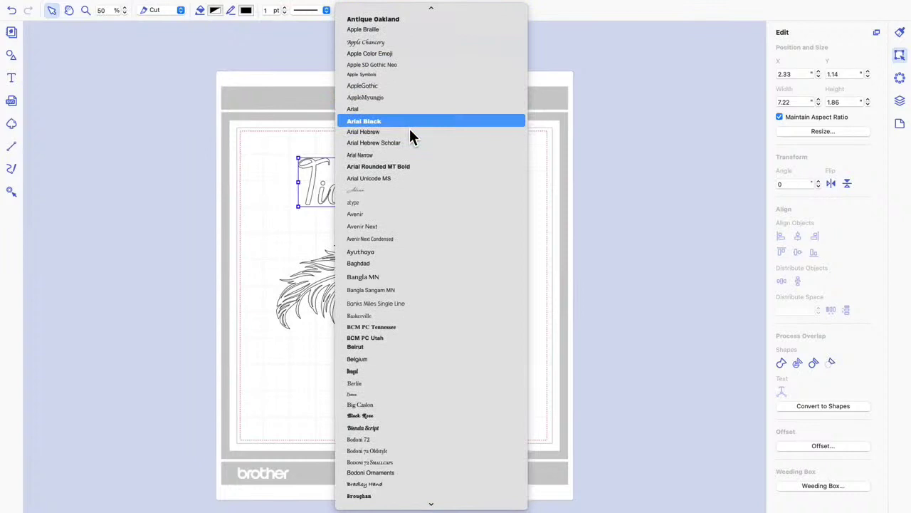
pyautogui.click(382, 191)
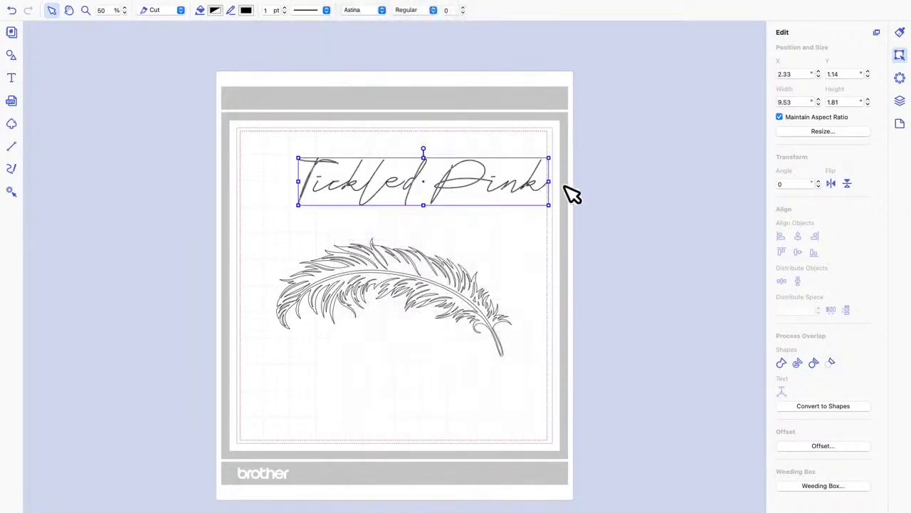
# Step: Change the font of the "Tickled Pink" text to Calgary
pyautogui.click(383, 11)
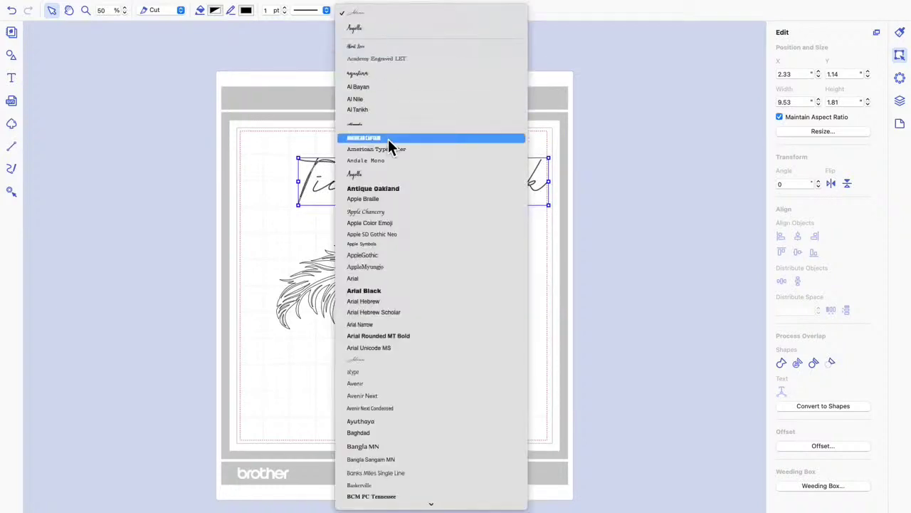
pyautogui.scroll(-8, 398, 208)
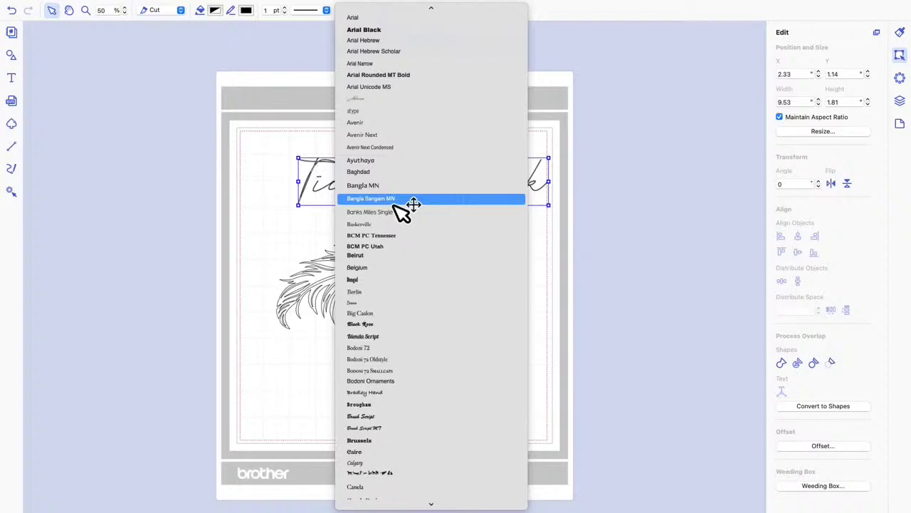
pyautogui.scroll(-3, 400, 207)
pyautogui.scroll(-8, 394, 204)
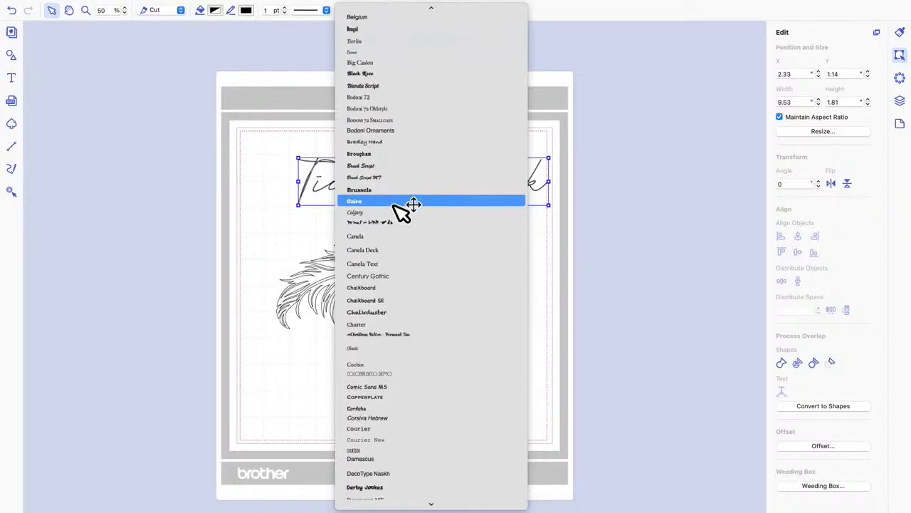
pyautogui.click(391, 212)
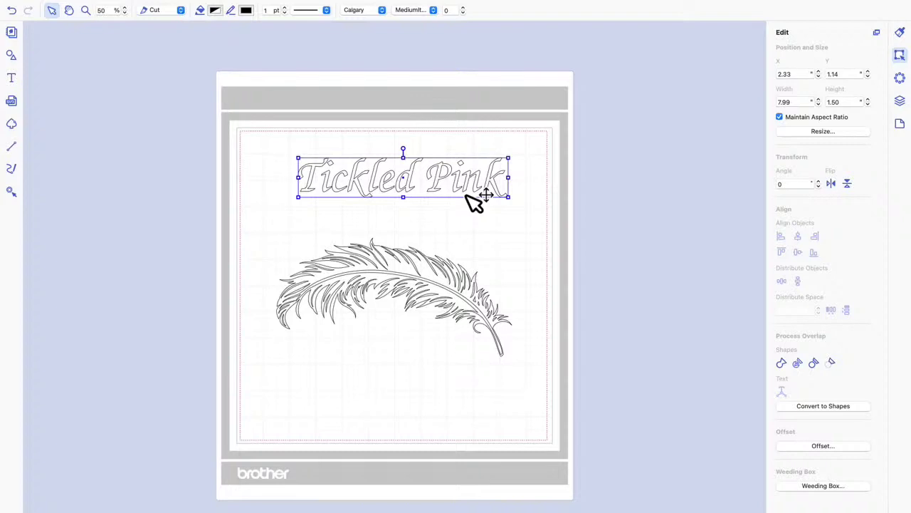
# Step: Change the font of the "Tickled Pink" text to Lobster 1.4
pyautogui.click(383, 11)
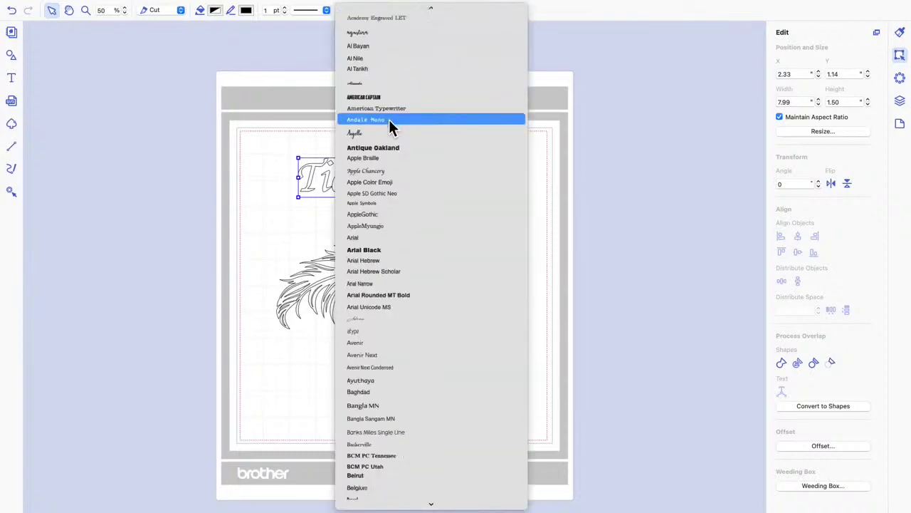
pyautogui.scroll(-20, 388, 119)
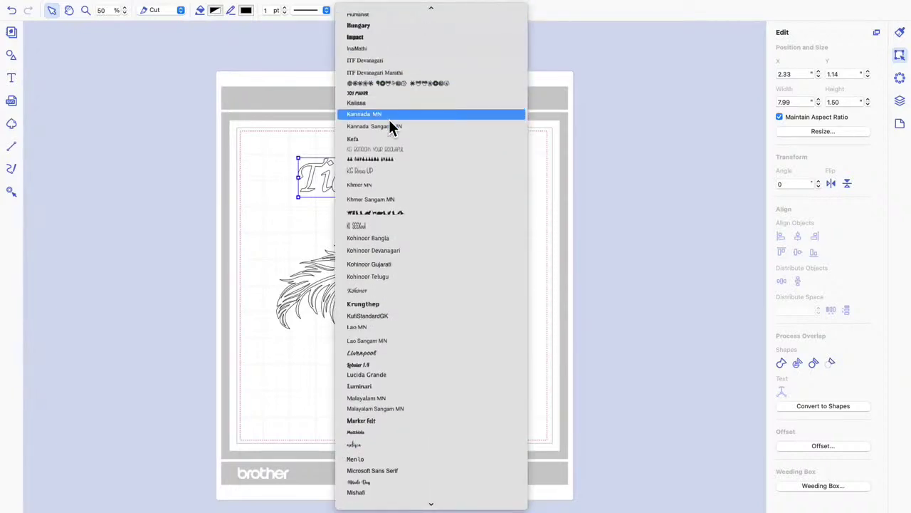
pyautogui.scroll(-10, 389, 120)
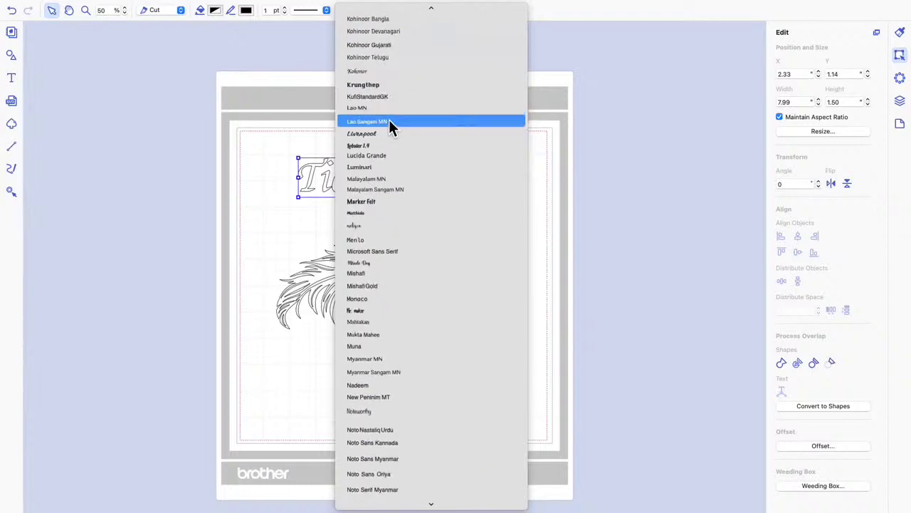
pyautogui.click(386, 145)
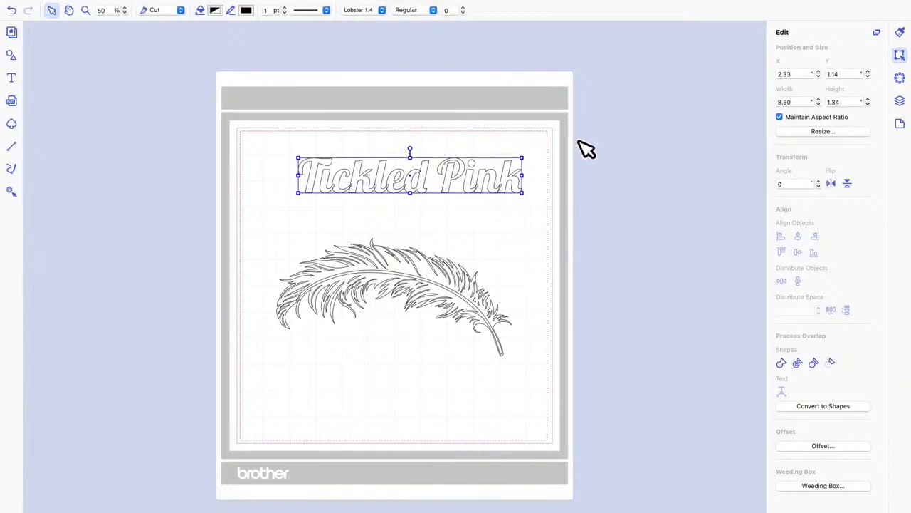
# Step: Change the font of the "Tickled Pink" text to Liverpool and centre the text above the feather
pyautogui.click(381, 10)
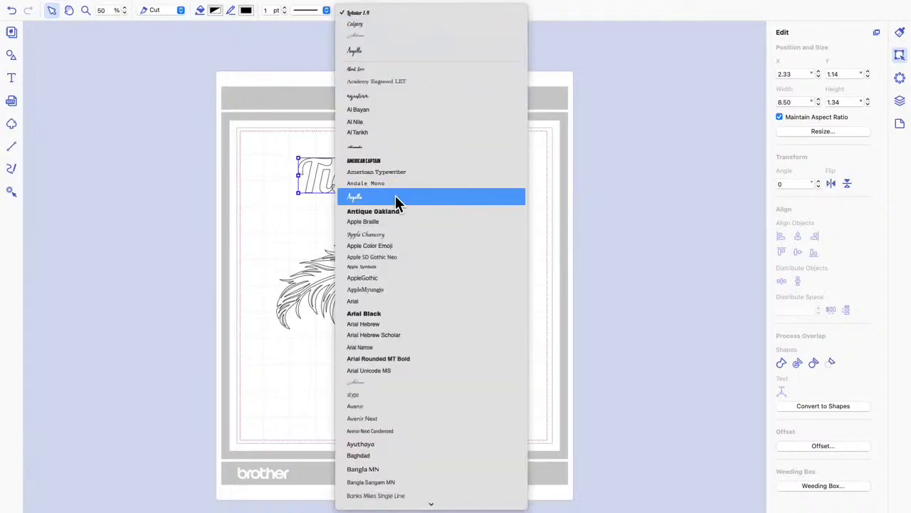
pyautogui.scroll(-15, 396, 199)
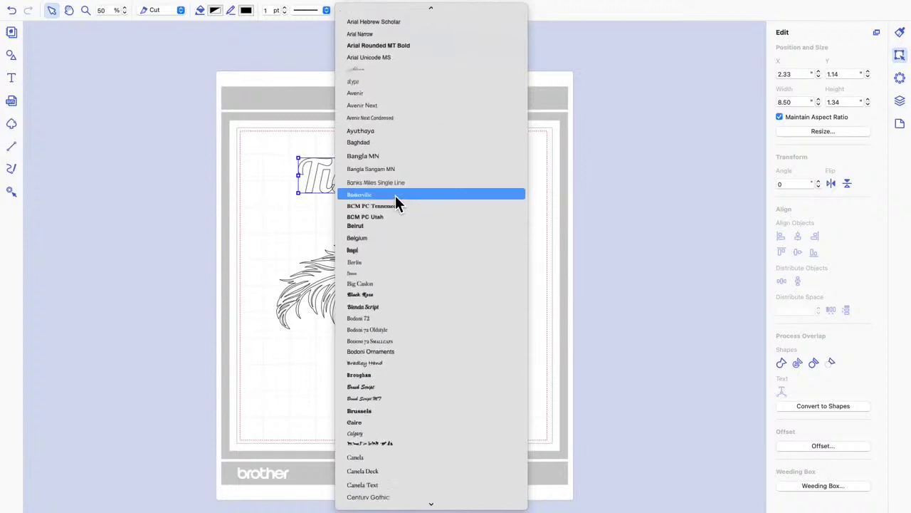
pyautogui.scroll(-20, 395, 196)
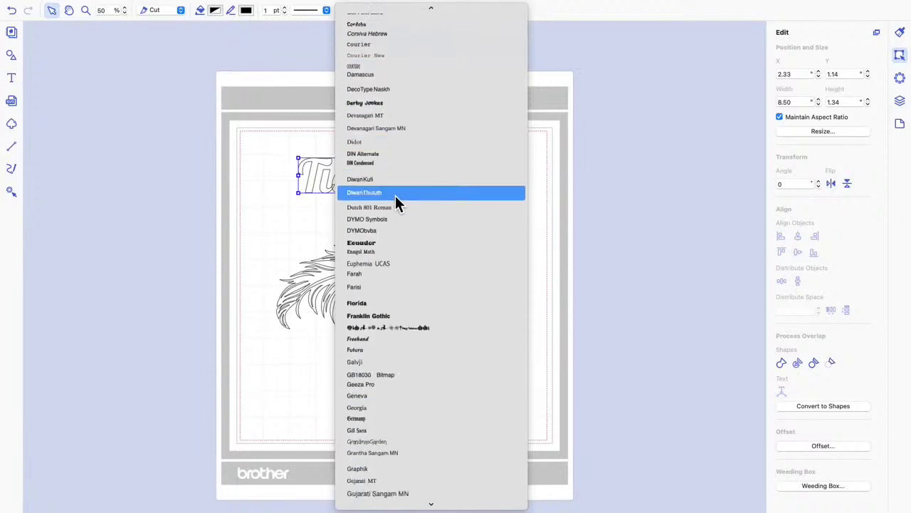
pyautogui.scroll(-20, 397, 203)
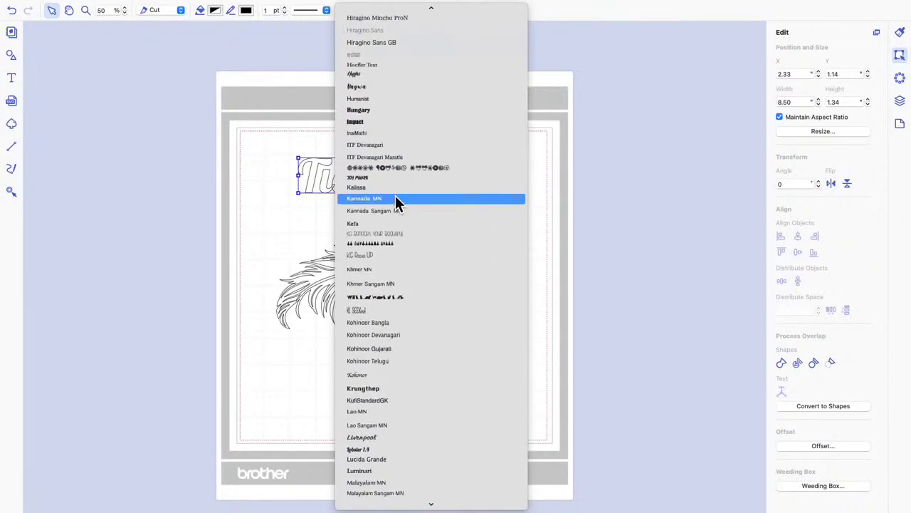
pyautogui.scroll(-5, 398, 204)
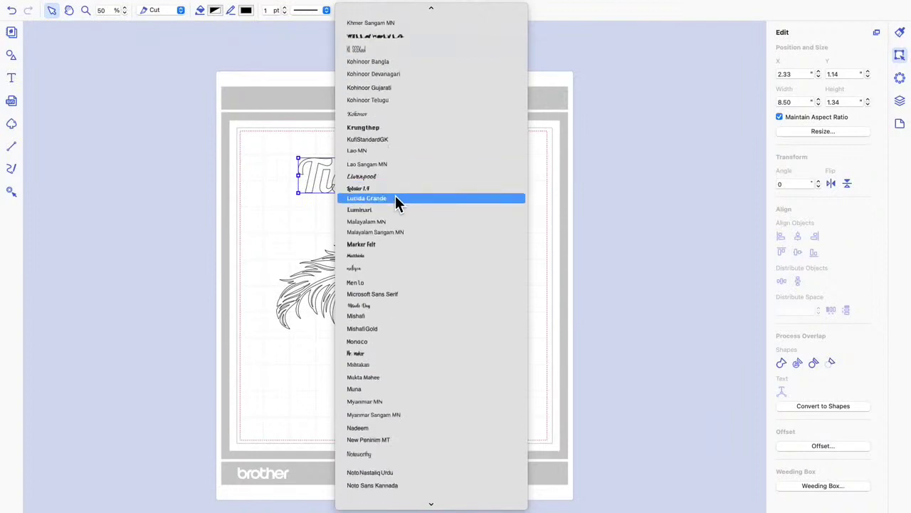
pyautogui.click(383, 177)
pyautogui.moveTo(575, 195); pyautogui.dragTo(509, 191)
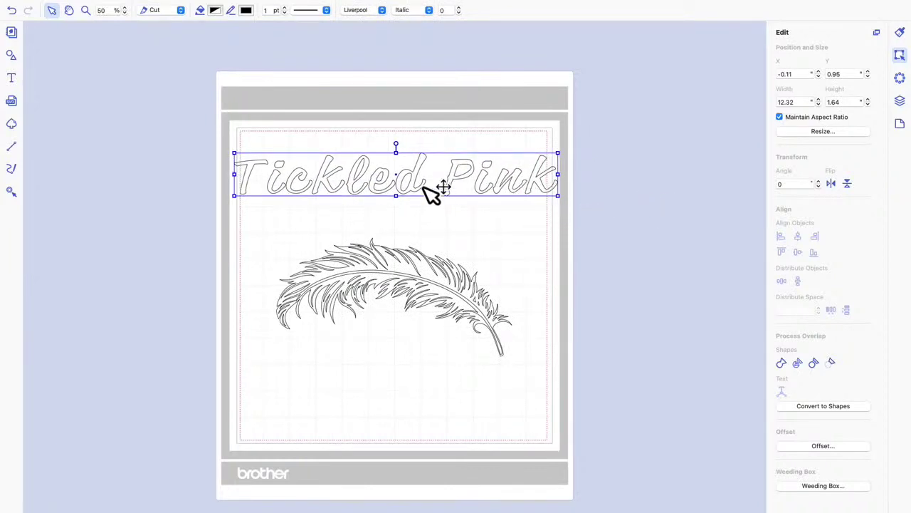
# Step: Change the text's font to Angella and reposition it above the feather at about X 2.15", Y 0.99"
pyautogui.click(383, 11)
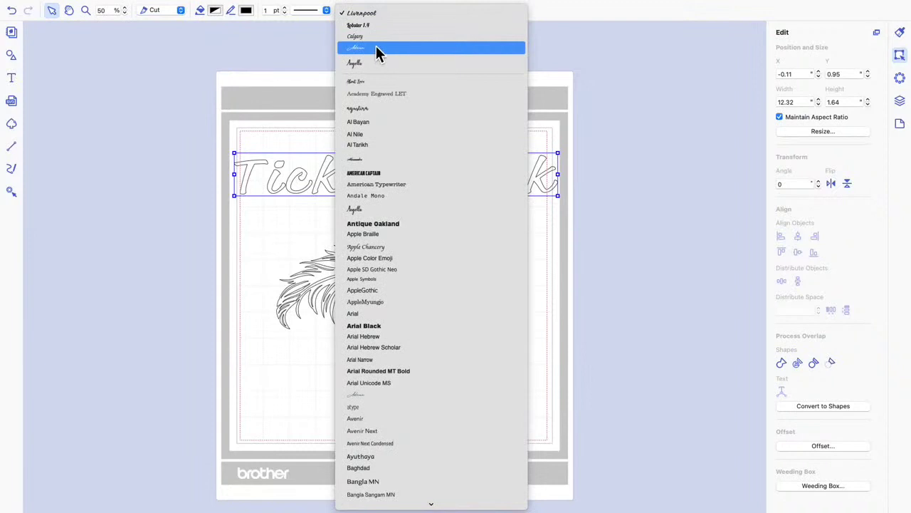
pyautogui.click(374, 65)
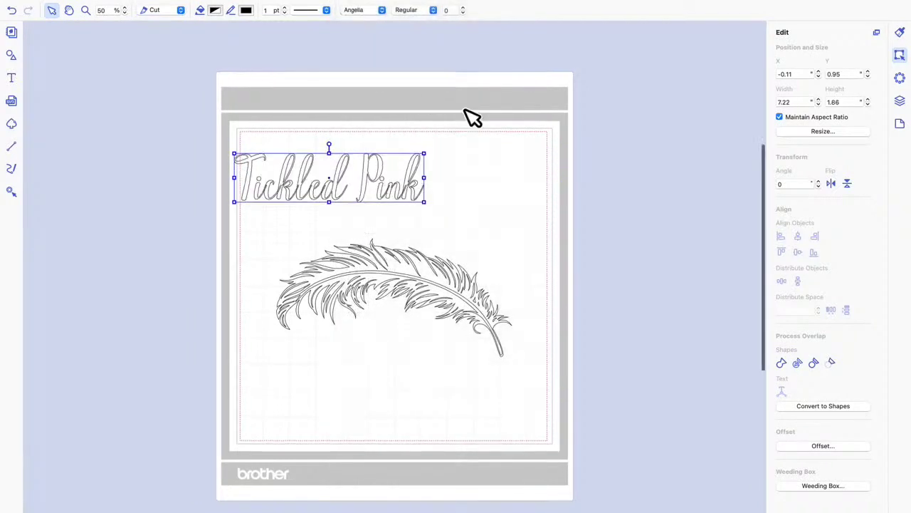
pyautogui.moveTo(371, 188); pyautogui.dragTo(432, 195)
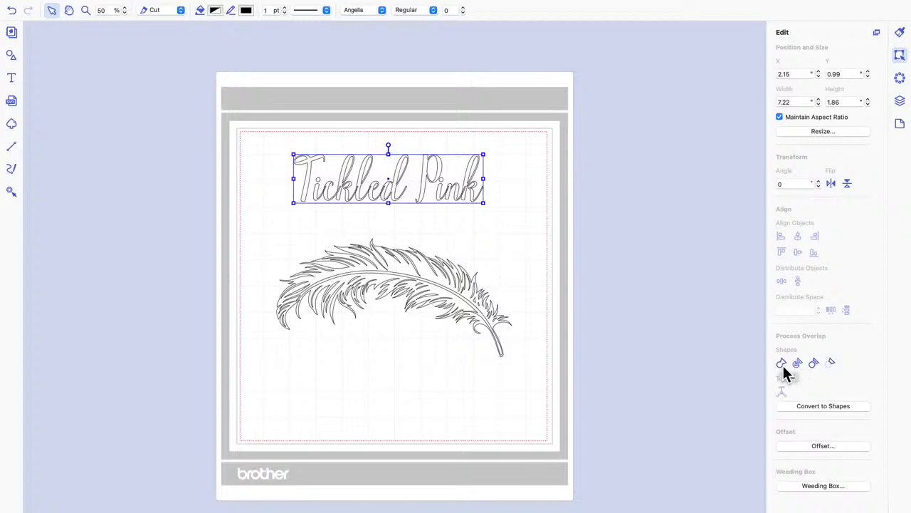
pyautogui.click(383, 11)
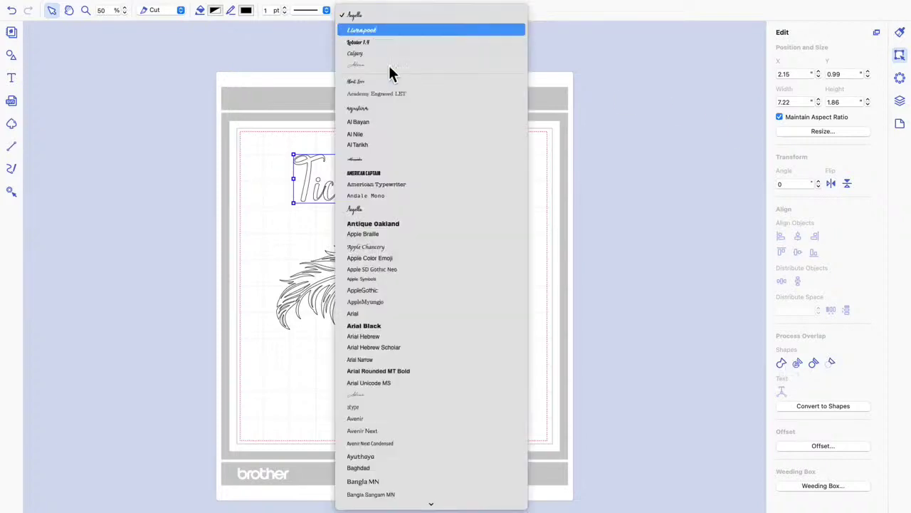
pyautogui.scroll(-20, 388, 107)
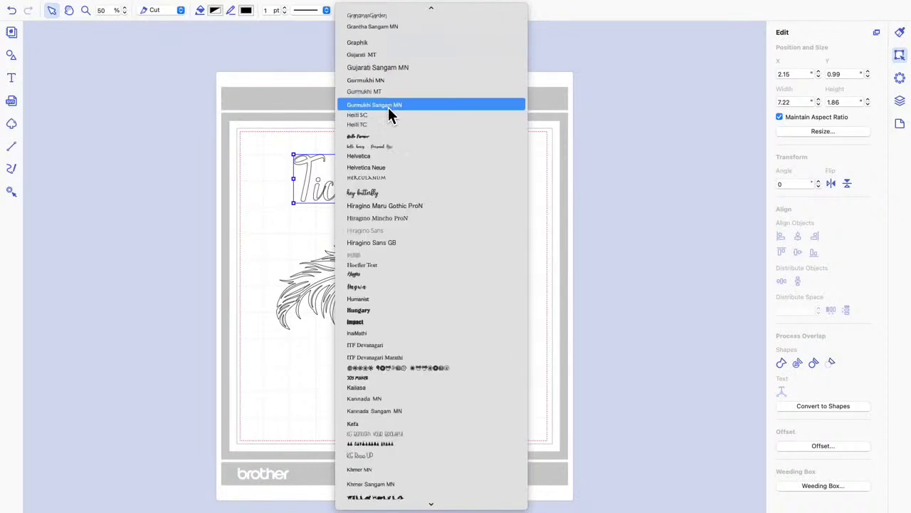
pyautogui.scroll(-20, 388, 107)
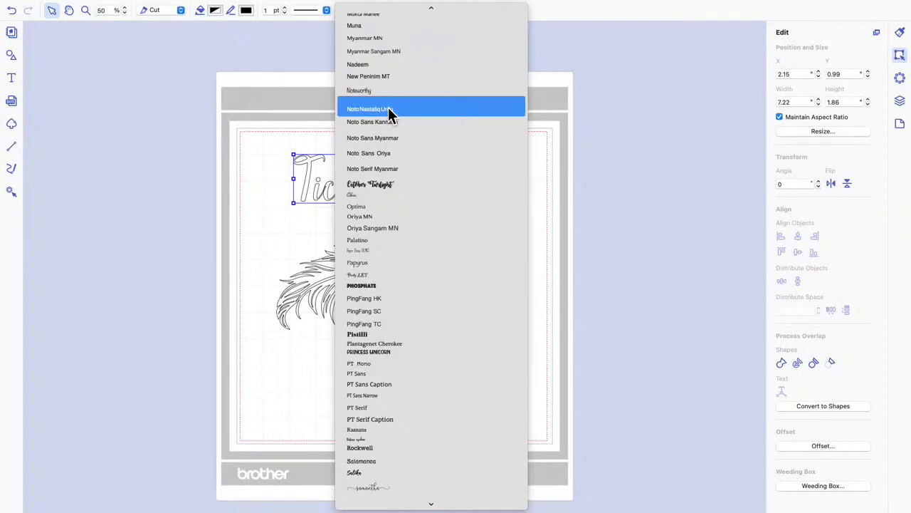
pyautogui.scroll(2, 388, 109)
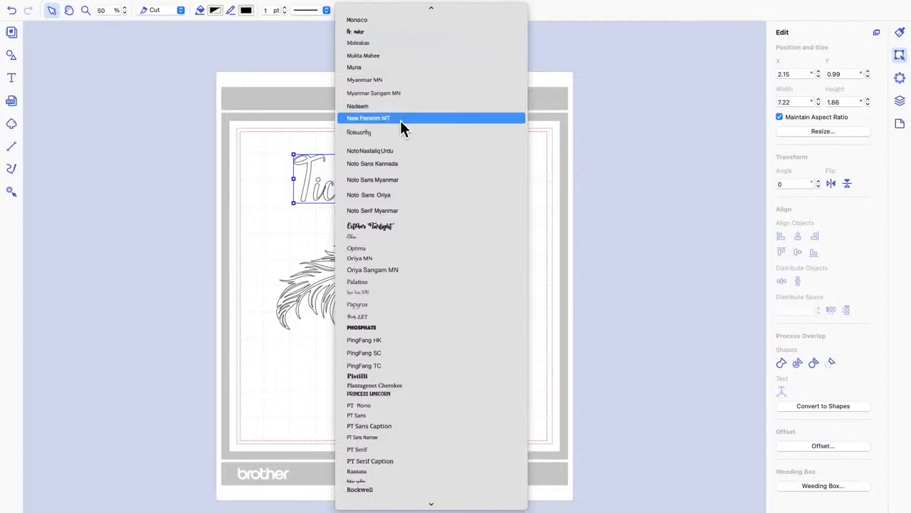
pyautogui.click(163, 494)
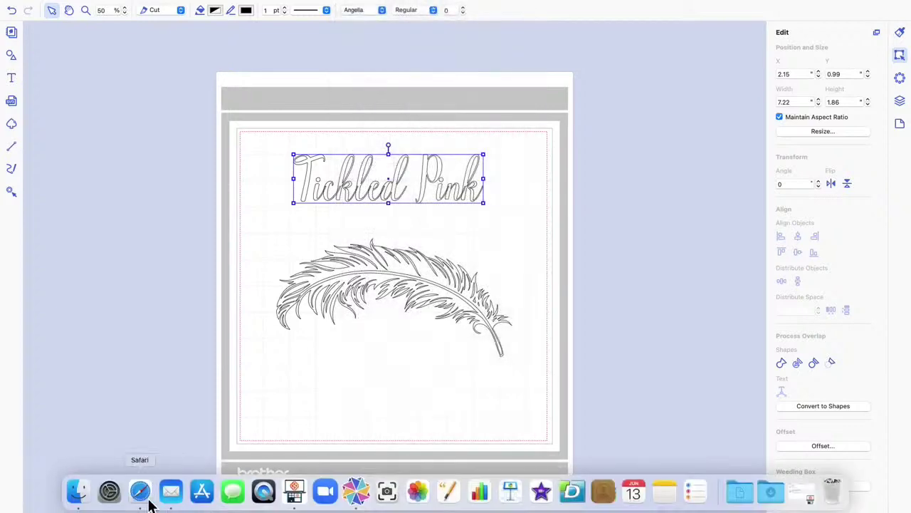
# Step: Switch to Safari, open the bookmarked DaFont website and accept all personal data uses
pyautogui.click(143, 496)
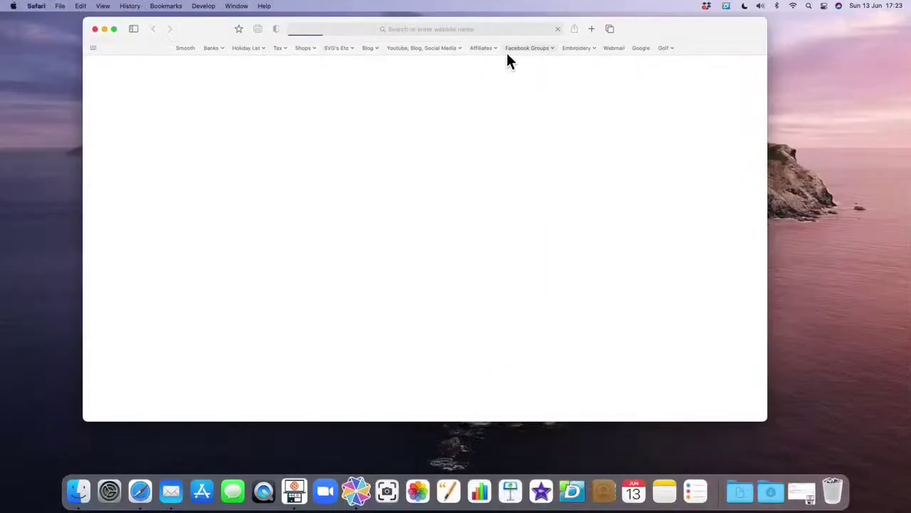
pyautogui.click(431, 48)
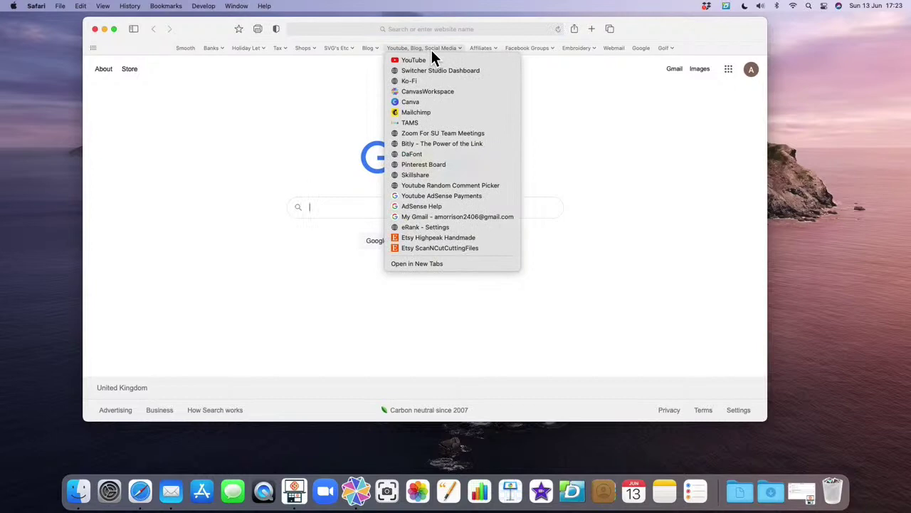
pyautogui.click(427, 154)
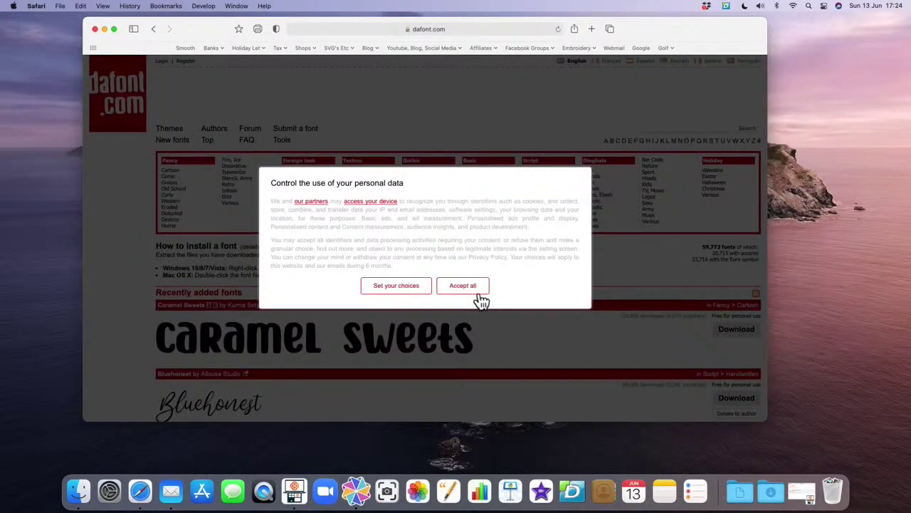
pyautogui.click(477, 287)
# Step: Search DaFont for "Oh Whales" and open the page of the Oh Whale font
pyautogui.click(653, 129)
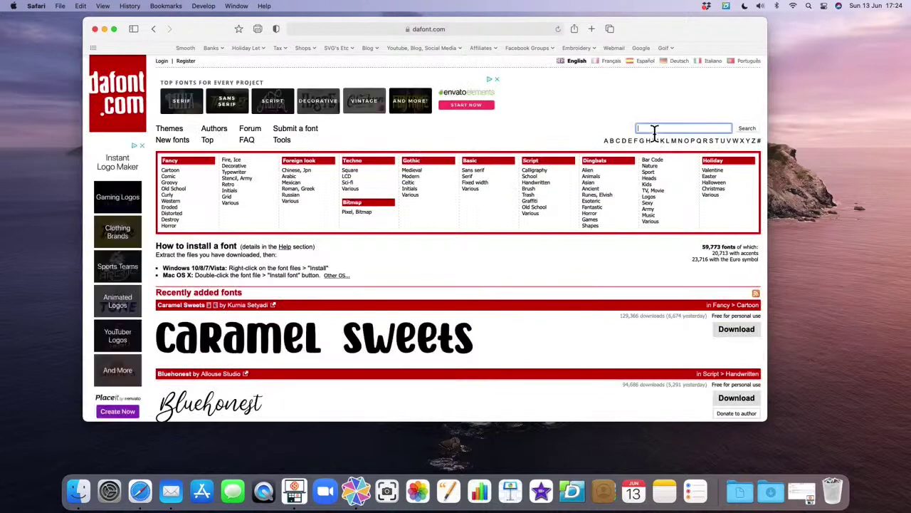
pyautogui.write('Oh Whales')
pyautogui.press('Return')
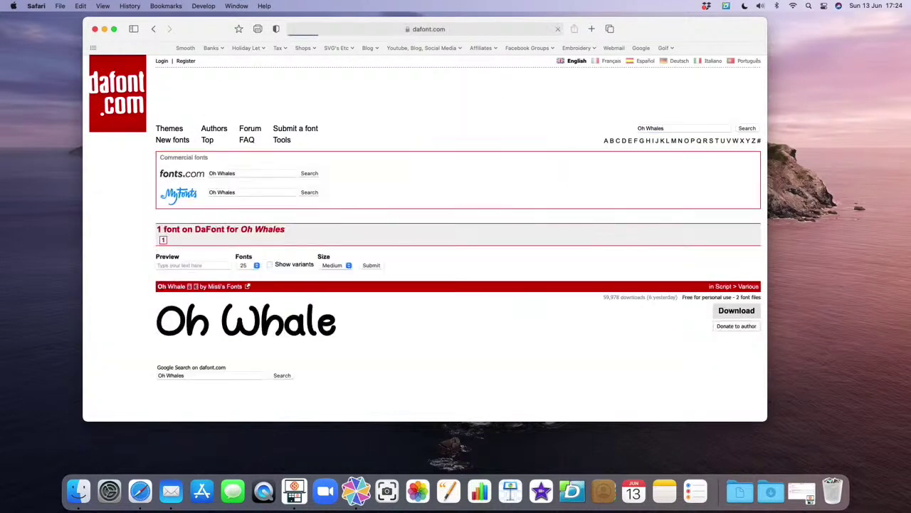
pyautogui.click(677, 131)
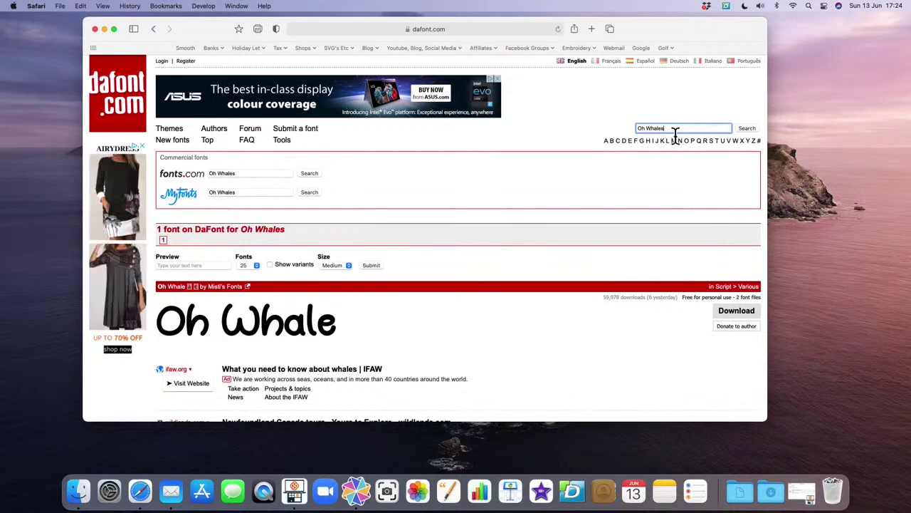
pyautogui.click(677, 129)
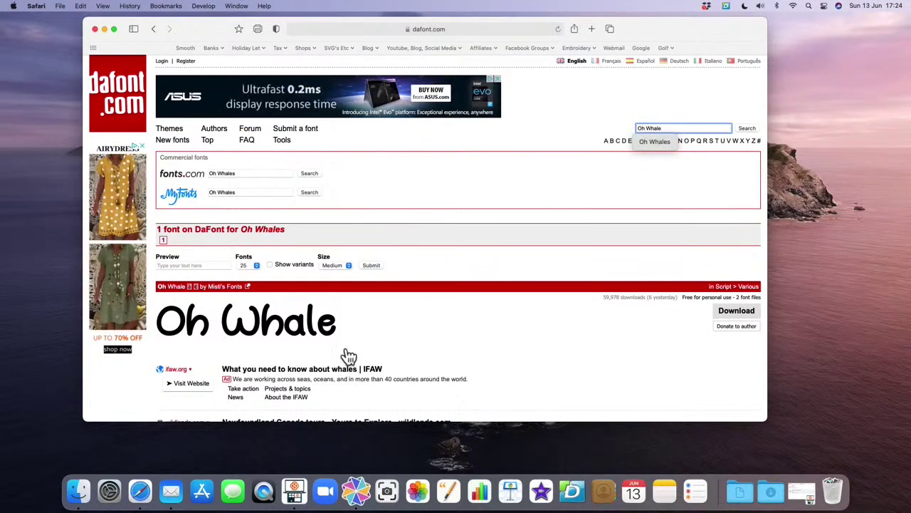
pyautogui.click(320, 336)
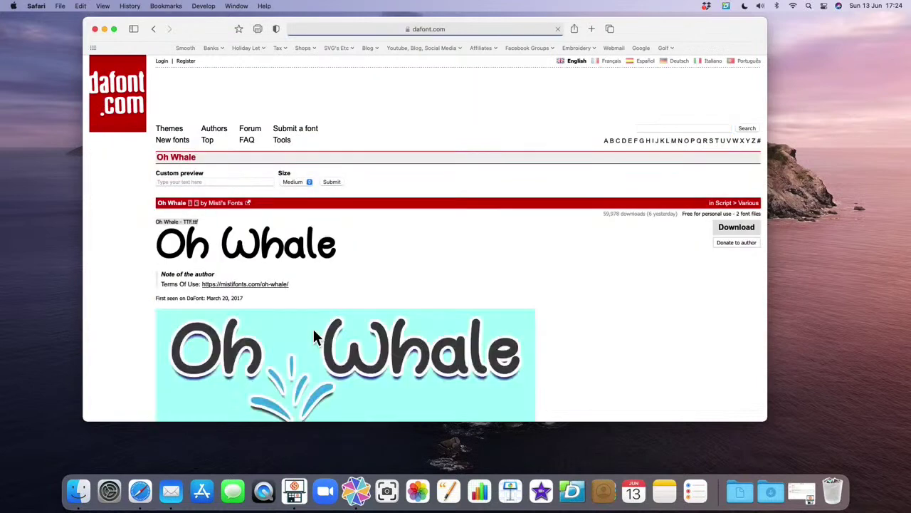
# Step: Preview the custom text "Tickled Pink" in the Oh Whale font at Large size
pyautogui.scroll(-3, 417, 281)
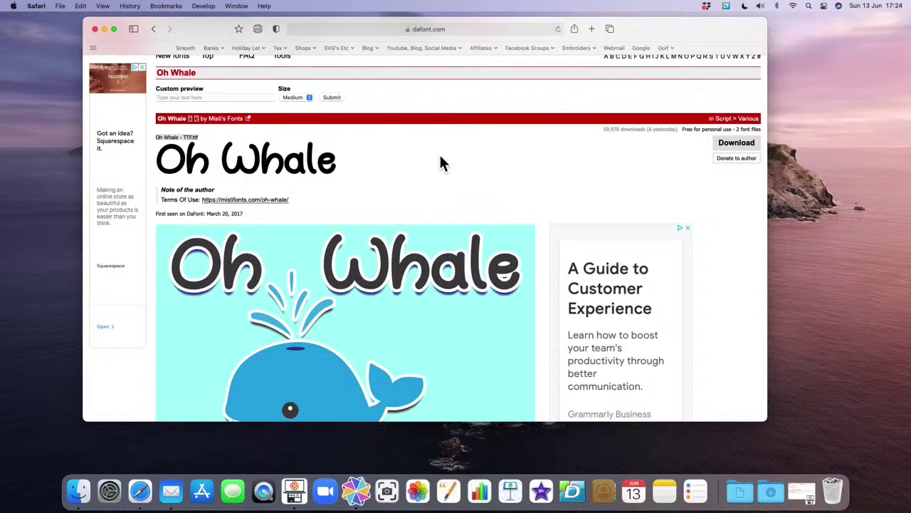
pyautogui.scroll(-2, 440, 156)
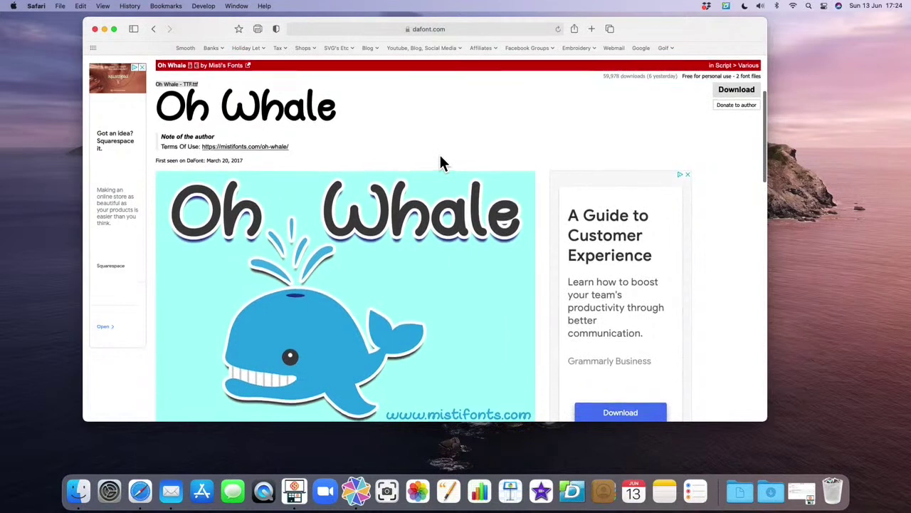
pyautogui.scroll(3, 440, 158)
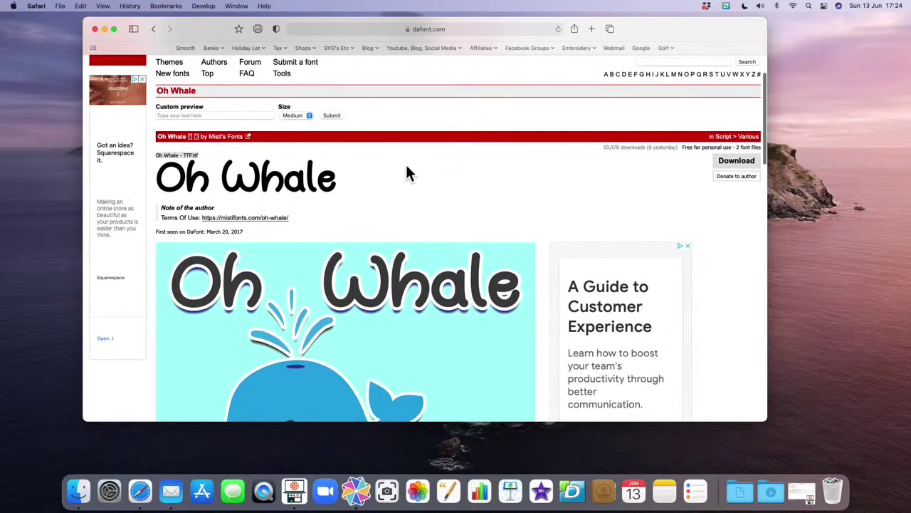
pyautogui.click(248, 117)
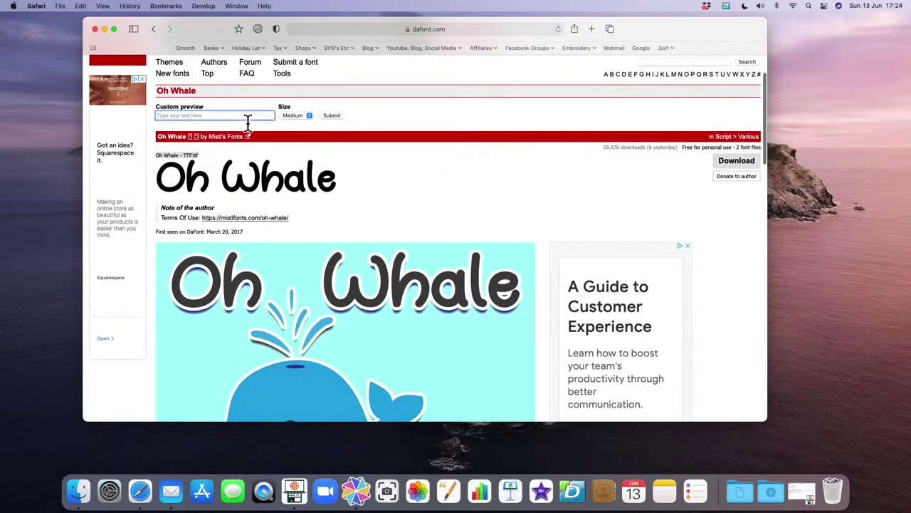
pyautogui.write('Tick')
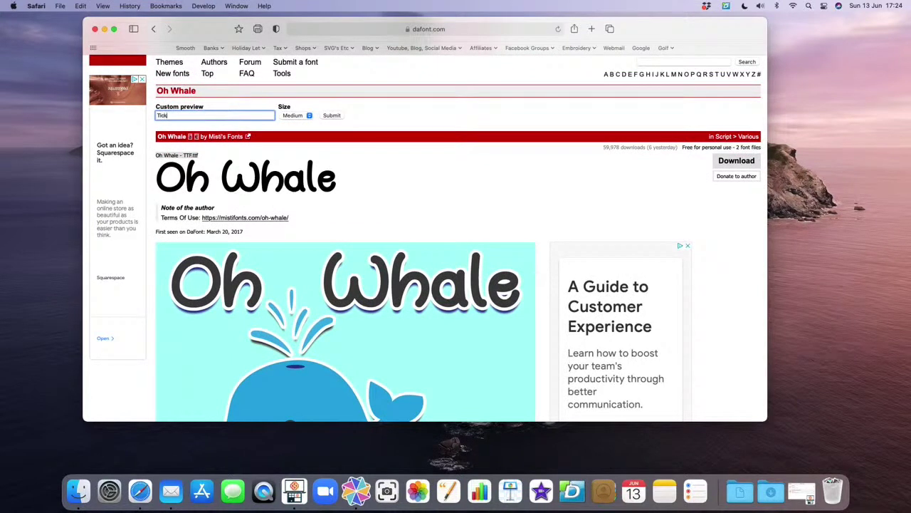
pyautogui.write('led Pink')
pyautogui.click(309, 118)
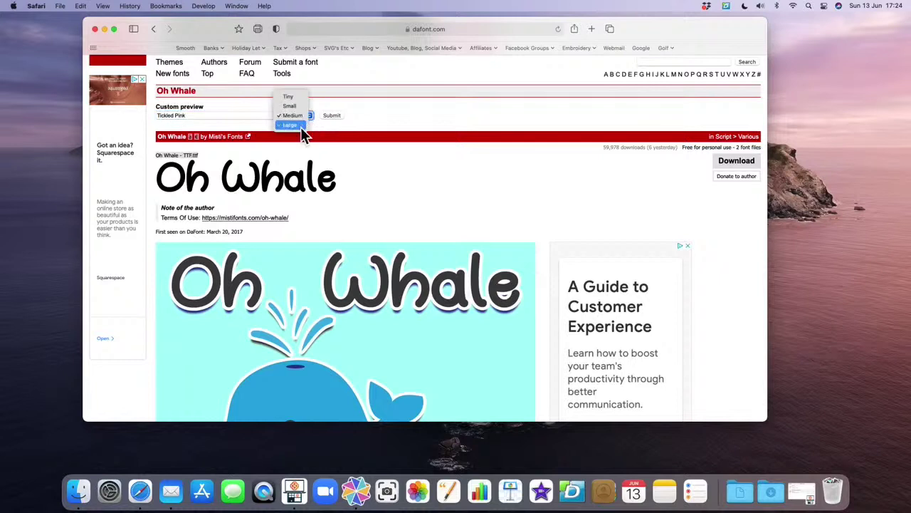
pyautogui.click(301, 128)
pyautogui.click(334, 116)
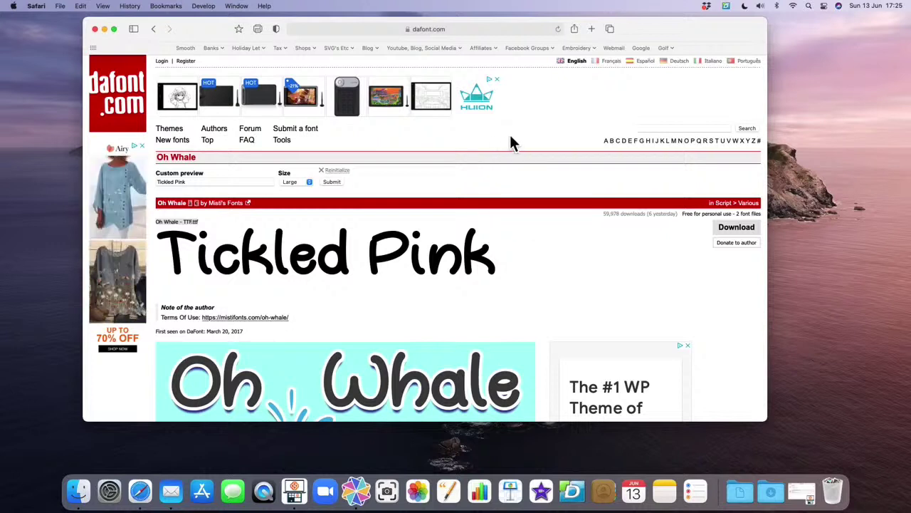
# Step: Minimize Safari, switch back to CanvasWorkspace and weld the overlapping letters of the "Tickled Pink" text
pyautogui.click(105, 29)
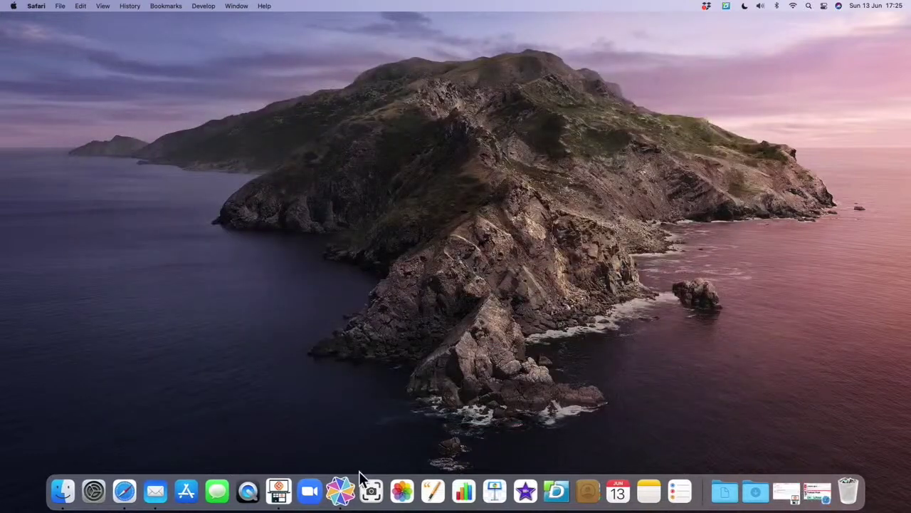
pyautogui.click(345, 489)
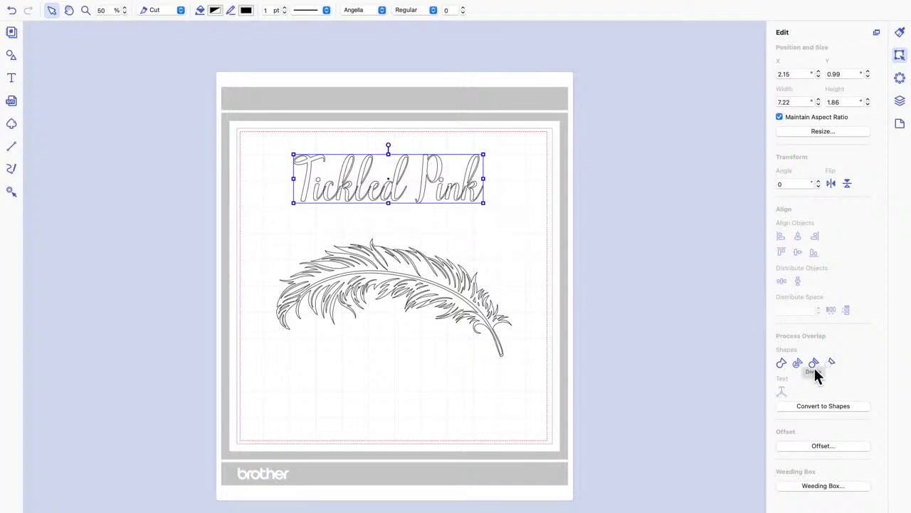
pyautogui.click(783, 366)
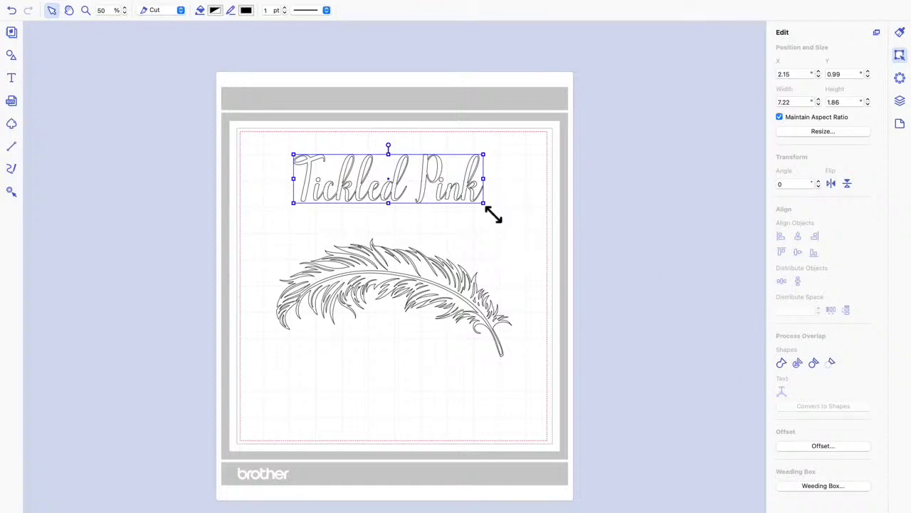
# Step: Enlarge the welded text to about 9.39" wide above the feather and fill it with Strawberry pink
pyautogui.moveTo(493, 216); pyautogui.dragTo(549, 249)
pyautogui.moveTo(527, 213); pyautogui.dragTo(492, 206)
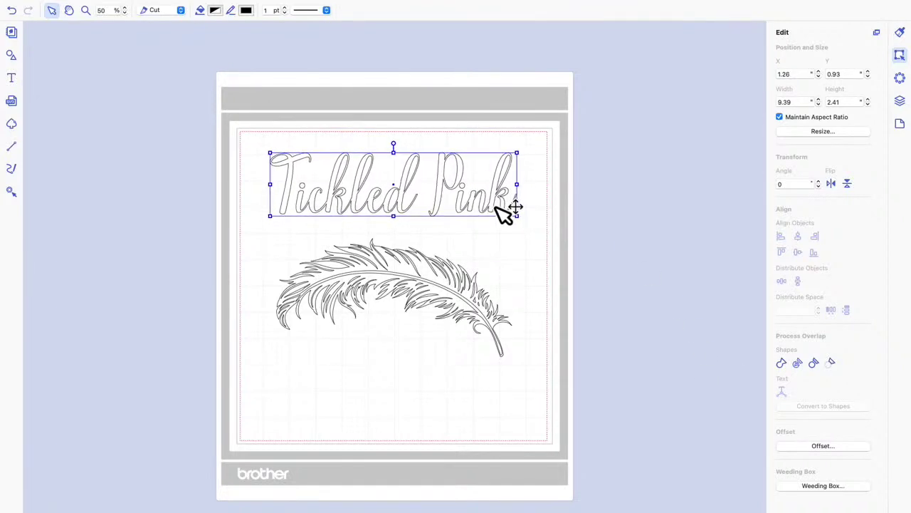
pyautogui.click(217, 11)
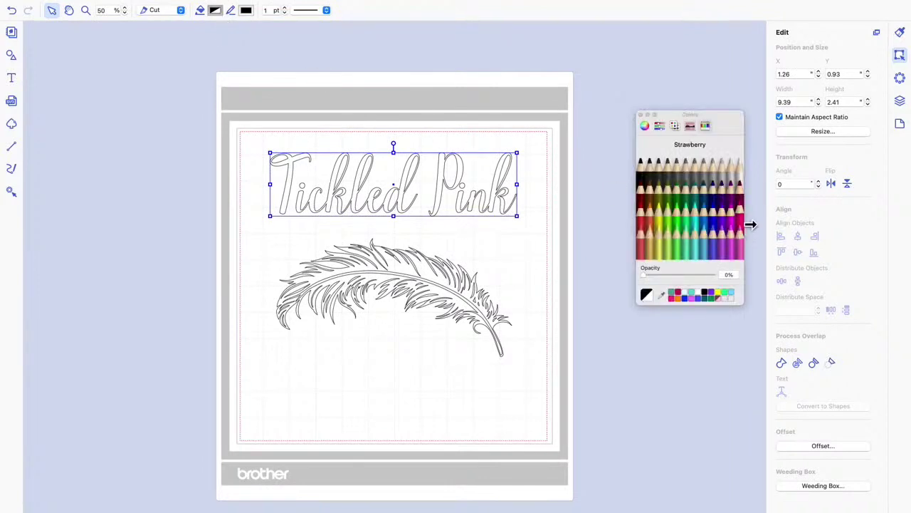
pyautogui.click(743, 226)
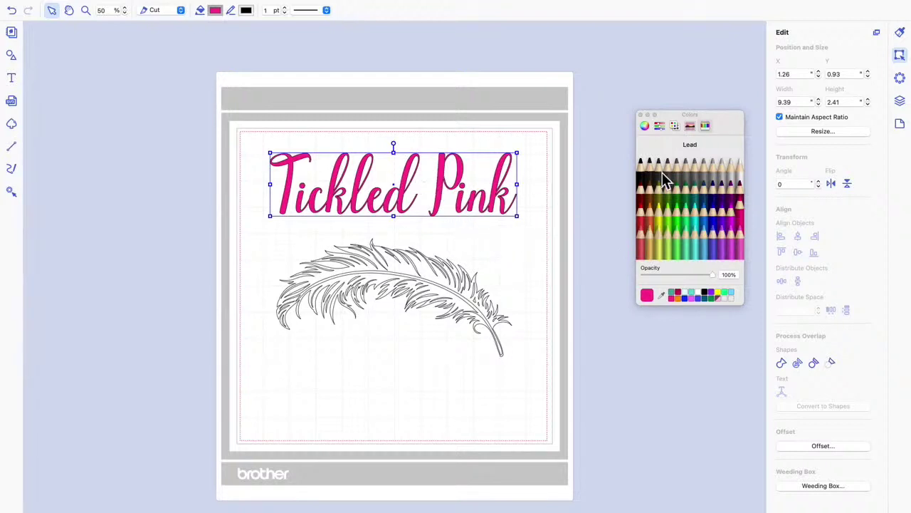
# Step: Duplicate the pink "Tickled Pink" text and place the copy beyond the mat's upper right corner
pyautogui.click(640, 115)
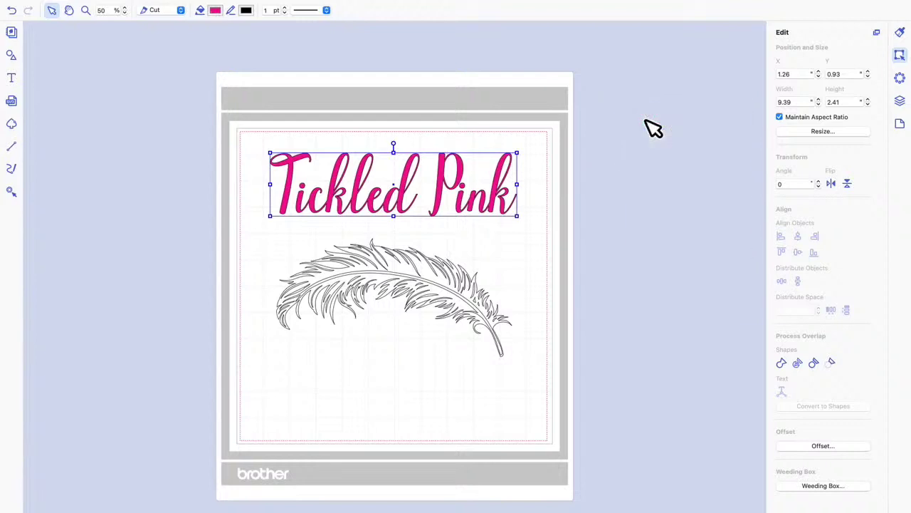
pyautogui.rightClick(450, 192)
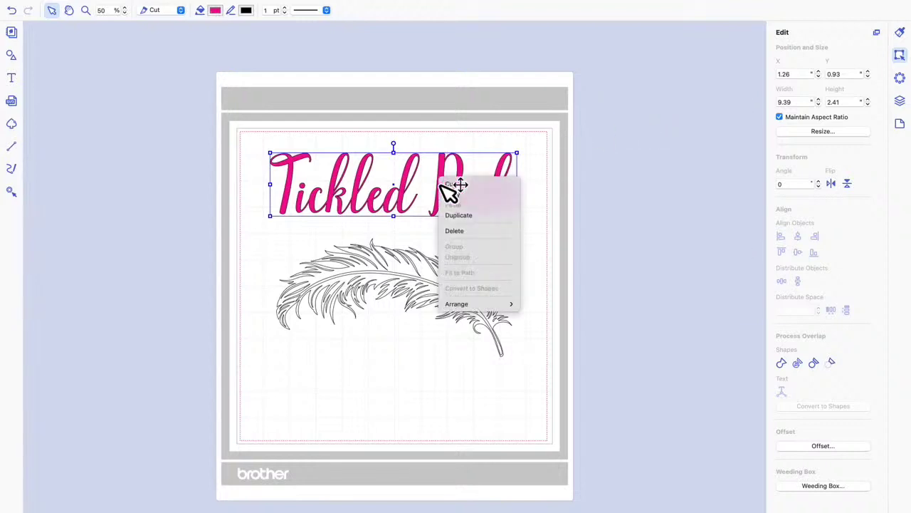
pyautogui.click(465, 215)
pyautogui.moveTo(463, 224); pyautogui.dragTo(680, 122)
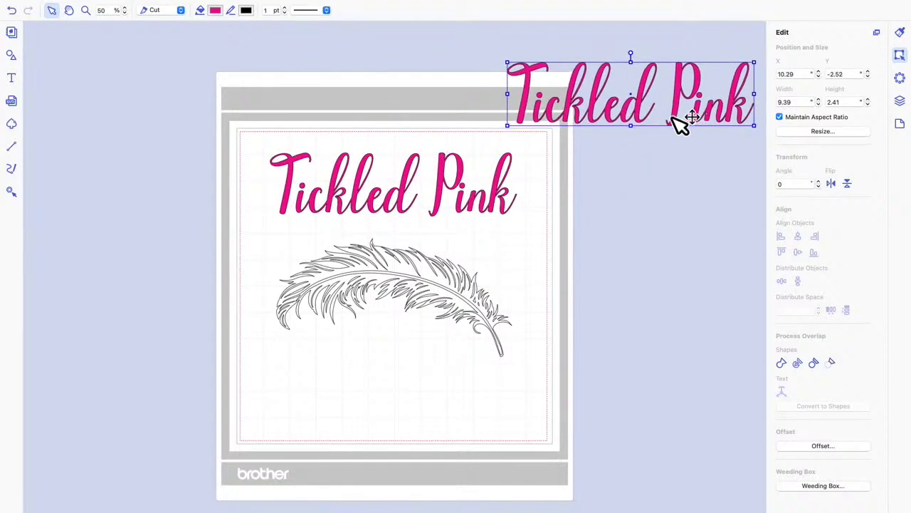
# Step: Create a 0.04" outward offset line with round corners around the pink text on the mat, without restricting it to the outer edge
pyautogui.click(464, 194)
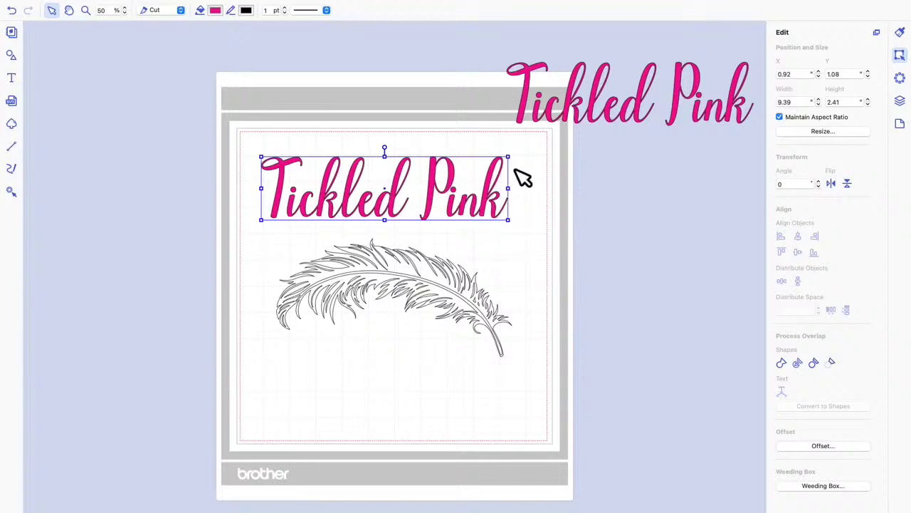
pyautogui.click(824, 446)
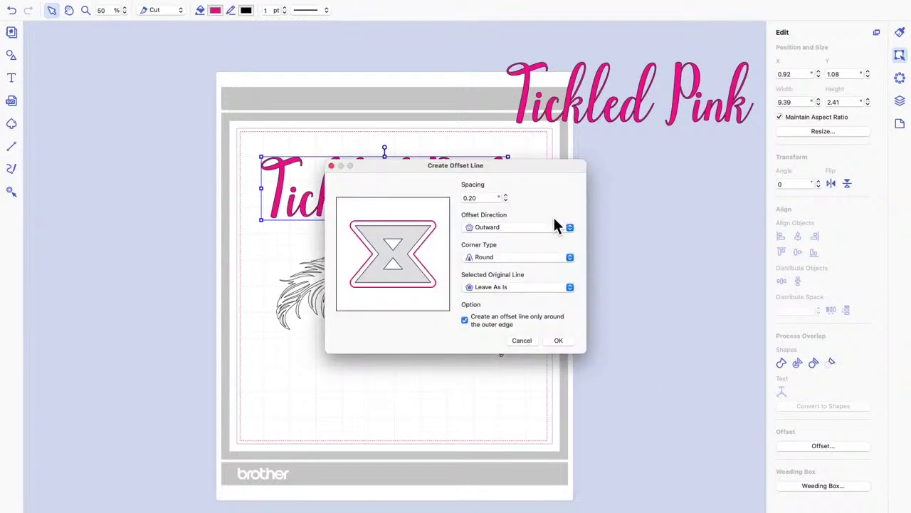
pyautogui.click(507, 200)
pyautogui.click(507, 201)
pyautogui.moveTo(422, 167); pyautogui.dragTo(527, 251)
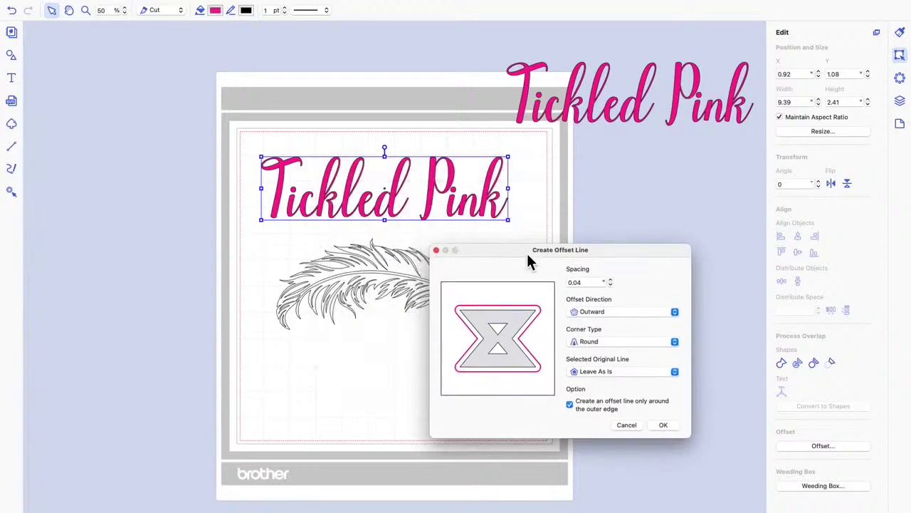
pyautogui.click(572, 407)
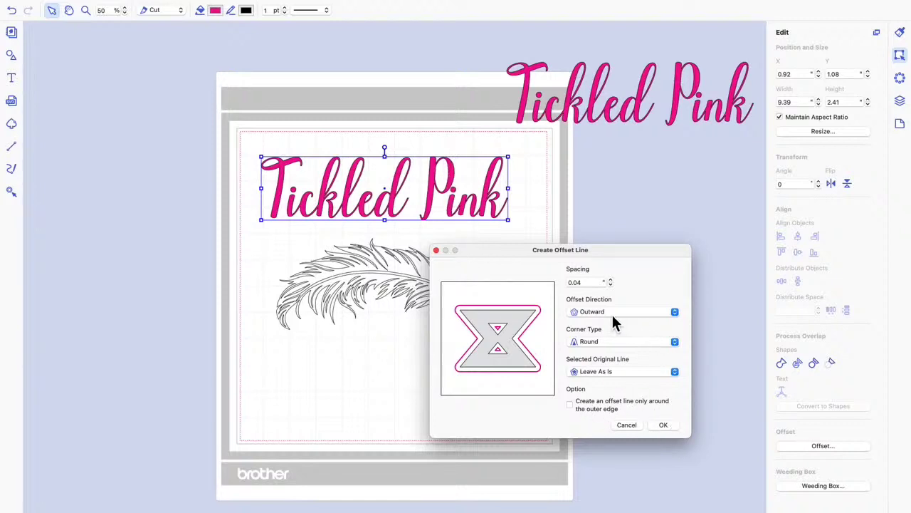
pyautogui.click(669, 427)
pyautogui.click(546, 326)
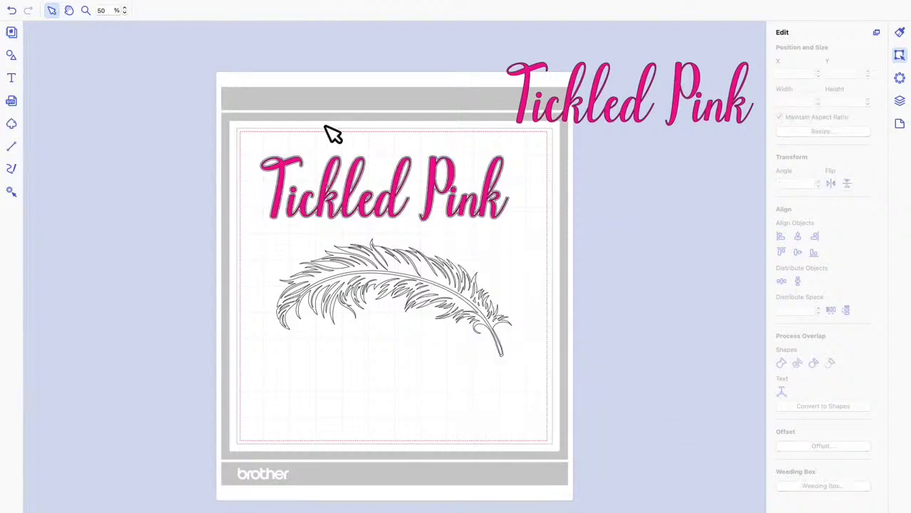
# Step: Separate the offset outline from the pink text and delete the spare pink copy beyond the mat's upper right corner
pyautogui.click(408, 187)
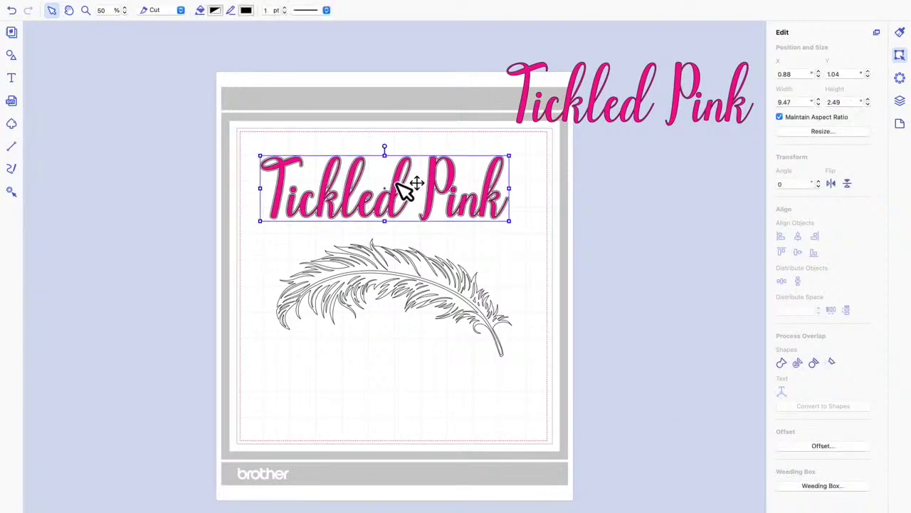
pyautogui.moveTo(408, 187); pyautogui.dragTo(596, 208)
pyautogui.moveTo(410, 191); pyautogui.dragTo(264, 179)
pyautogui.moveTo(531, 206); pyautogui.dragTo(488, 193)
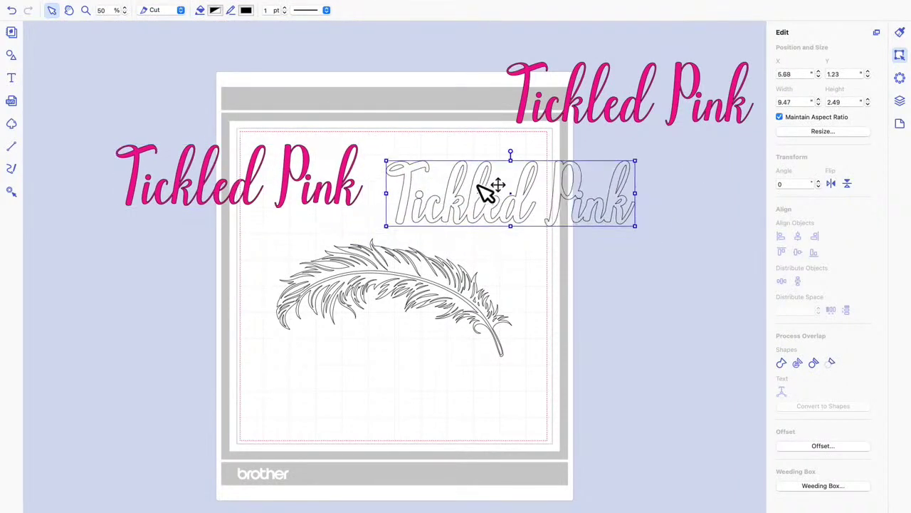
pyautogui.click(580, 93)
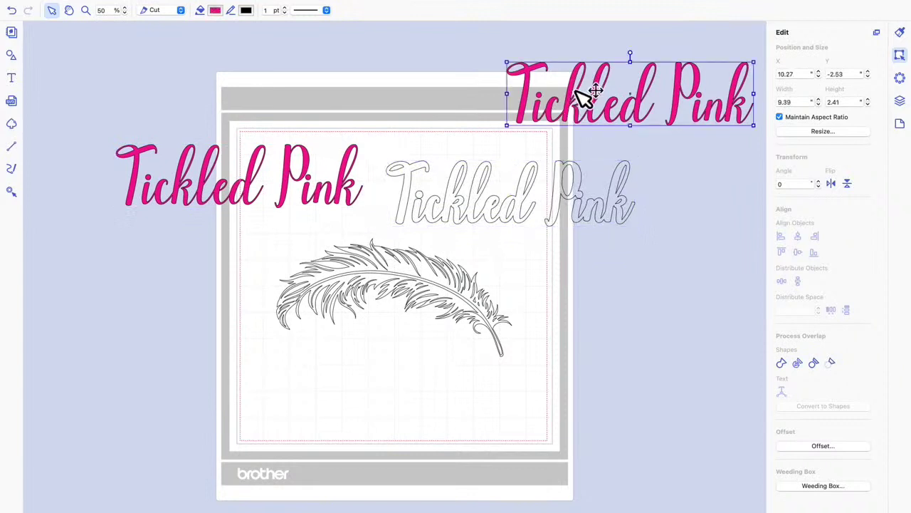
pyautogui.press('Delete')
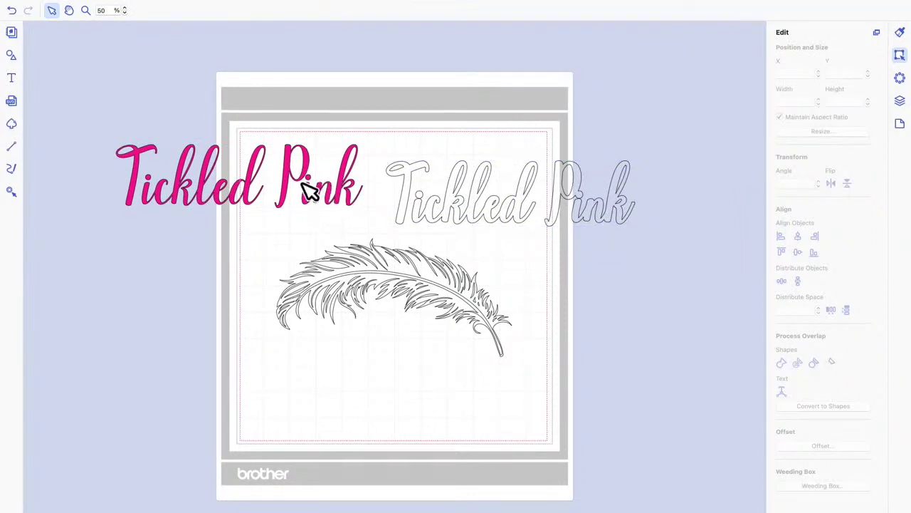
# Step: Fill the "Tickled Pink" offset outline with blue
pyautogui.click(482, 206)
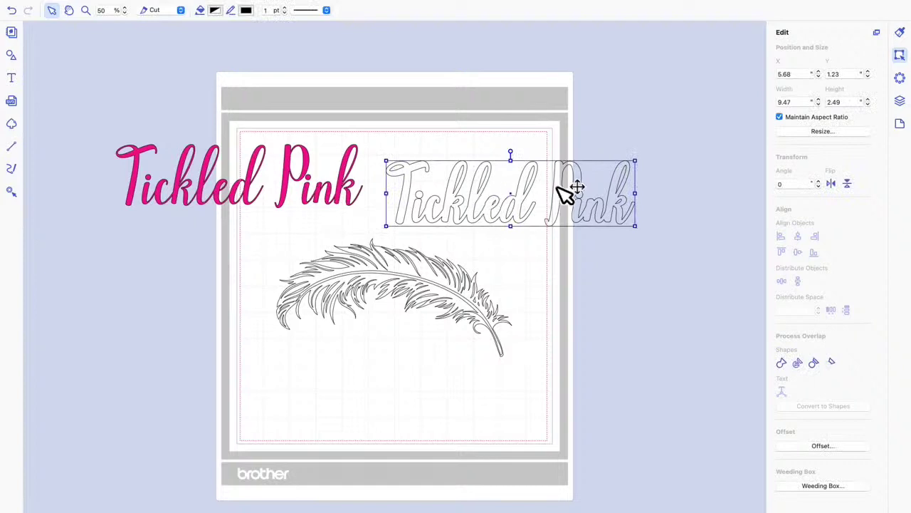
pyautogui.click(246, 10)
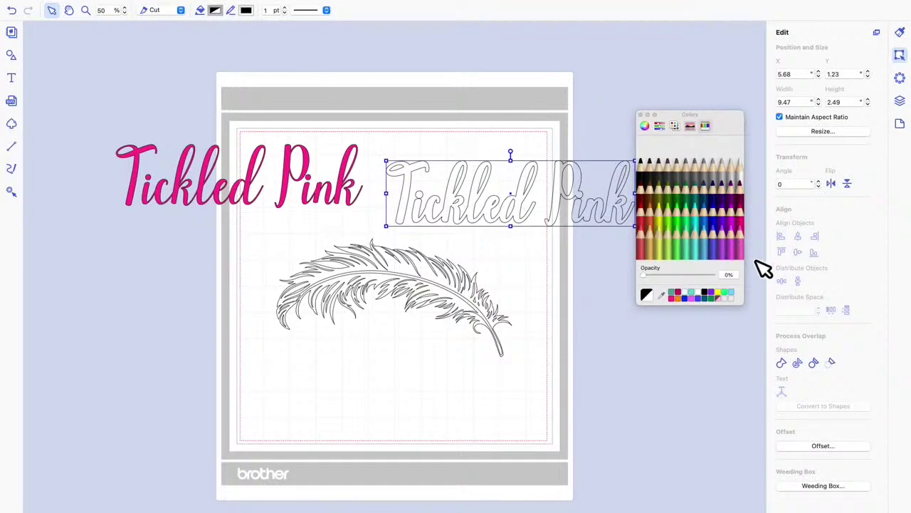
pyautogui.click(717, 222)
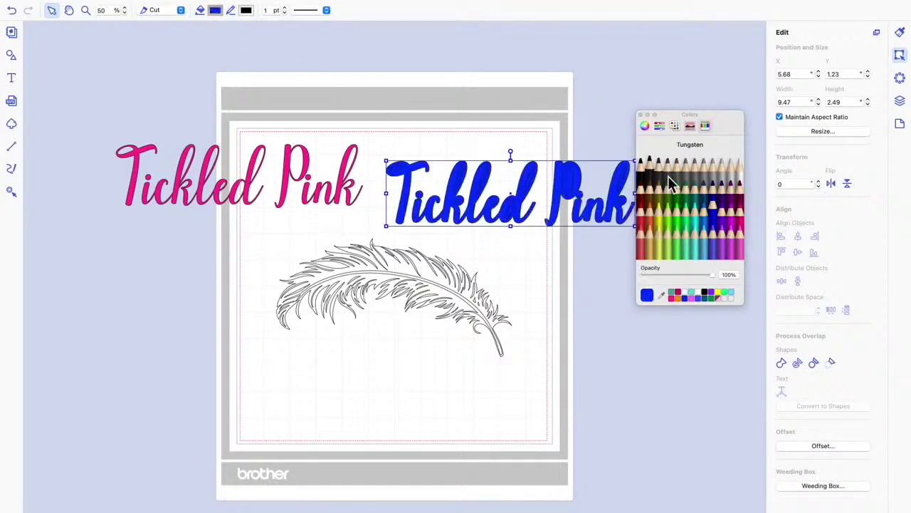
# Step: Try an overlap-processing operation on the shapes of the blue text, and undo it
pyautogui.click(814, 362)
pyautogui.click(531, 210)
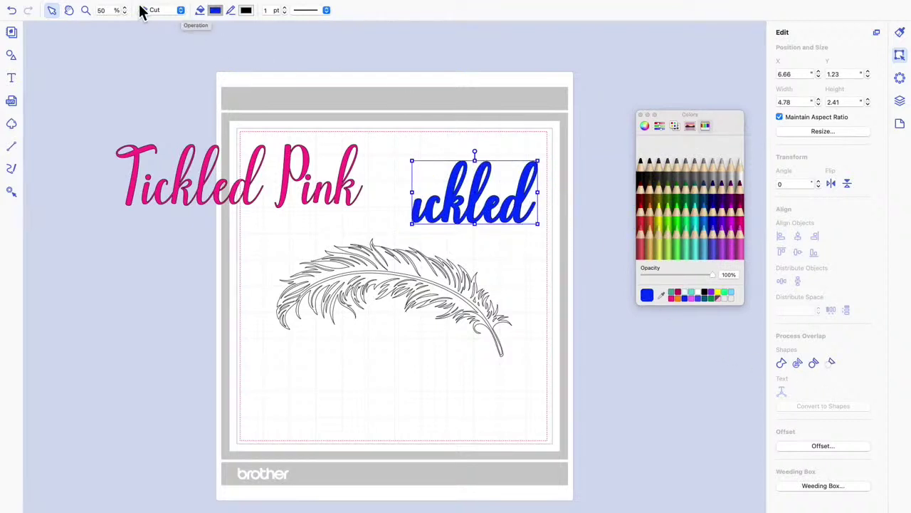
pyautogui.click(12, 11)
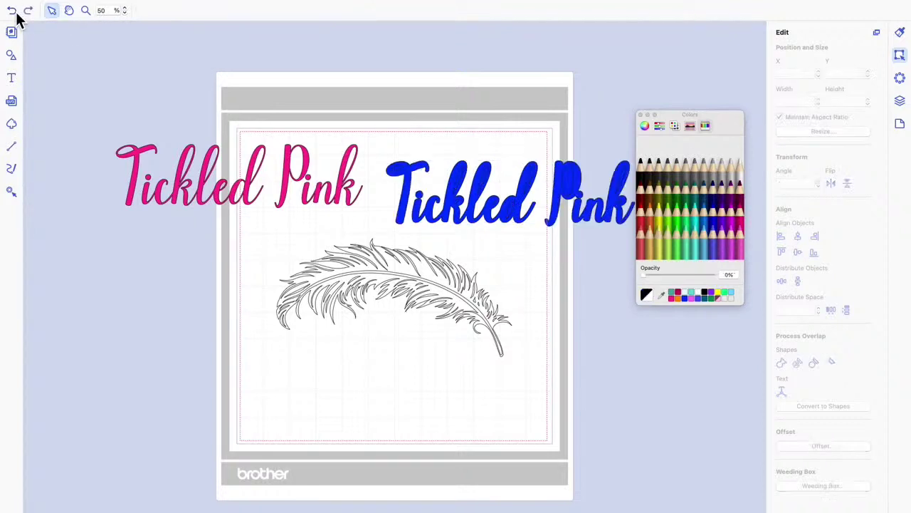
# Step: Close the color palette and move the pink text farther off the mat, shifting the blue text closer above the feather
pyautogui.click(640, 115)
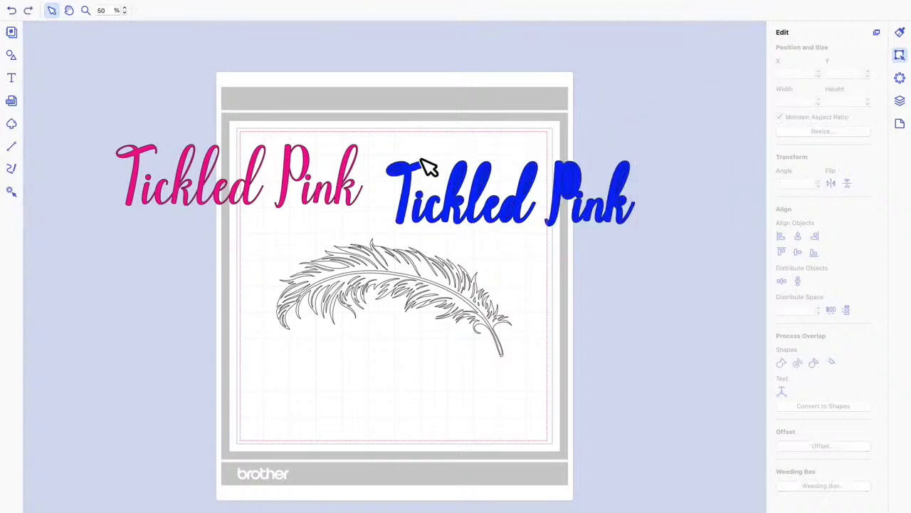
pyautogui.click(338, 175)
pyautogui.moveTo(344, 183); pyautogui.dragTo(287, 137)
pyautogui.moveTo(494, 197); pyautogui.dragTo(440, 182)
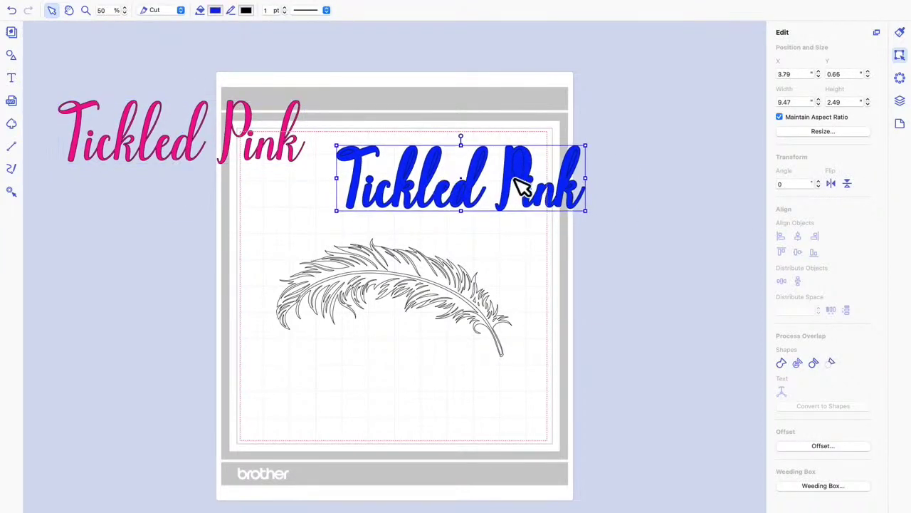
# Step: Ungroup the blue text, try an overlap-processing operation on the word "Pink", and undo that operation
pyautogui.rightClick(513, 178)
pyautogui.click(545, 252)
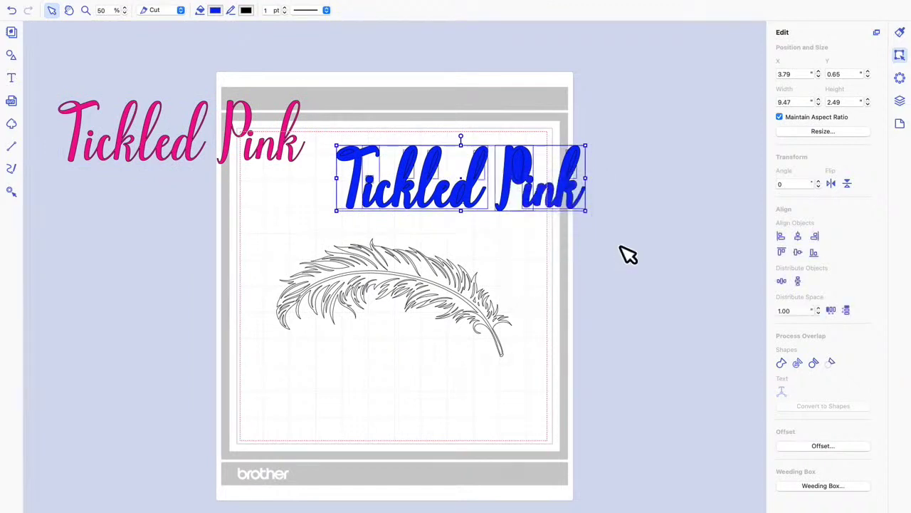
pyautogui.click(629, 254)
pyautogui.moveTo(615, 235); pyautogui.dragTo(515, 153)
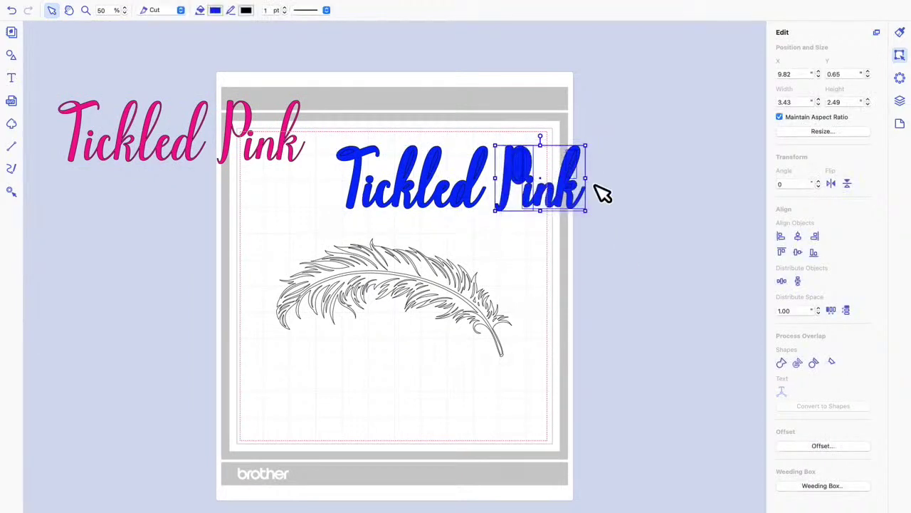
pyautogui.click(833, 363)
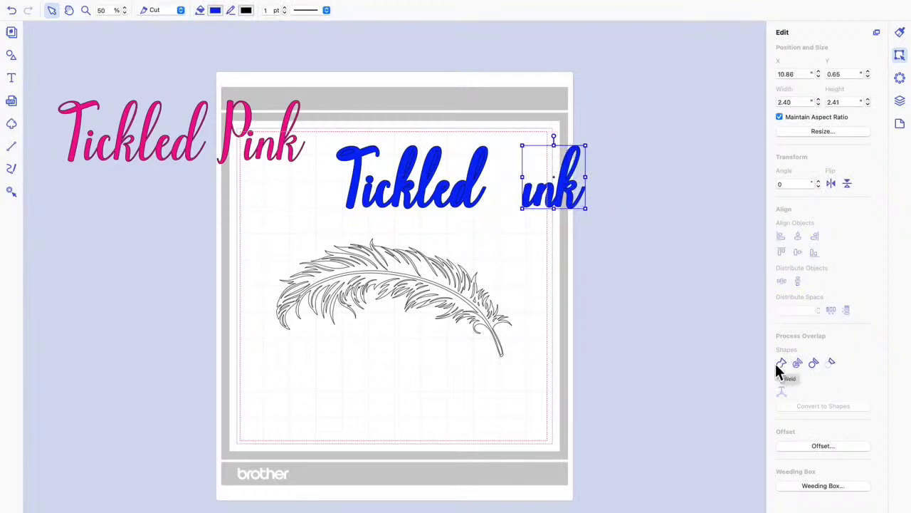
pyautogui.click(13, 11)
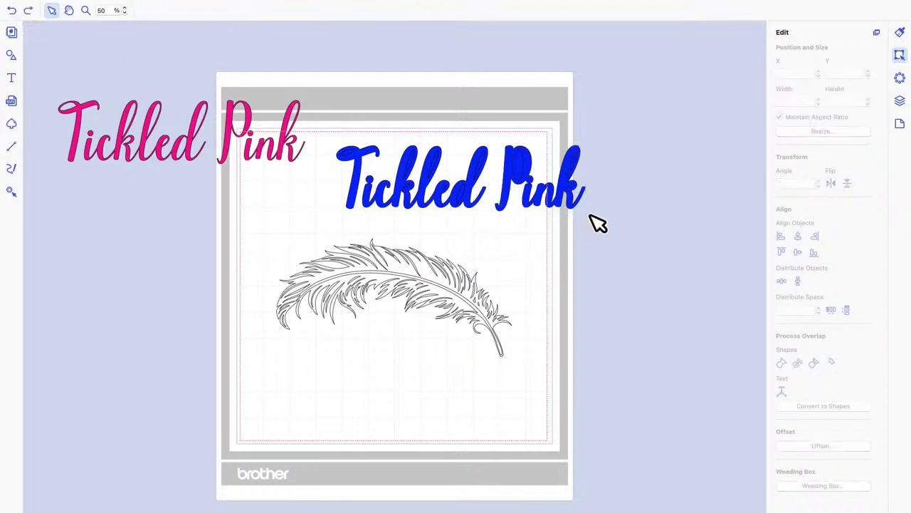
# Step: Regroup all the blue letter shapes and move the text fully onto the mat above the feather
pyautogui.moveTo(607, 226); pyautogui.dragTo(340, 136)
pyautogui.rightClick(471, 176)
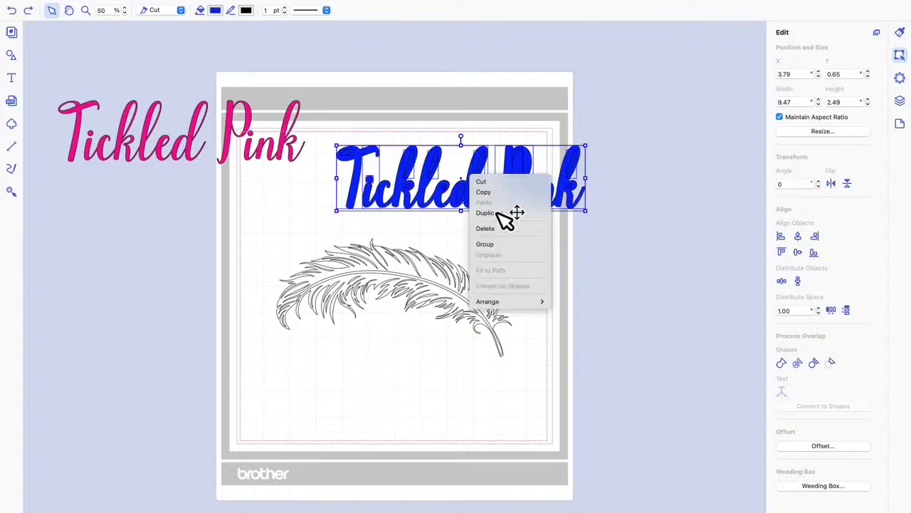
pyautogui.click(491, 246)
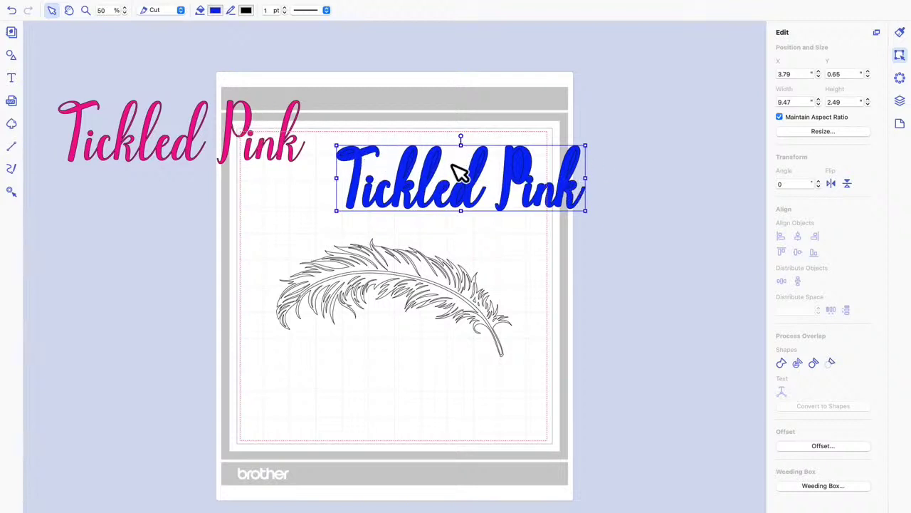
pyautogui.moveTo(441, 165); pyautogui.dragTo(380, 186)
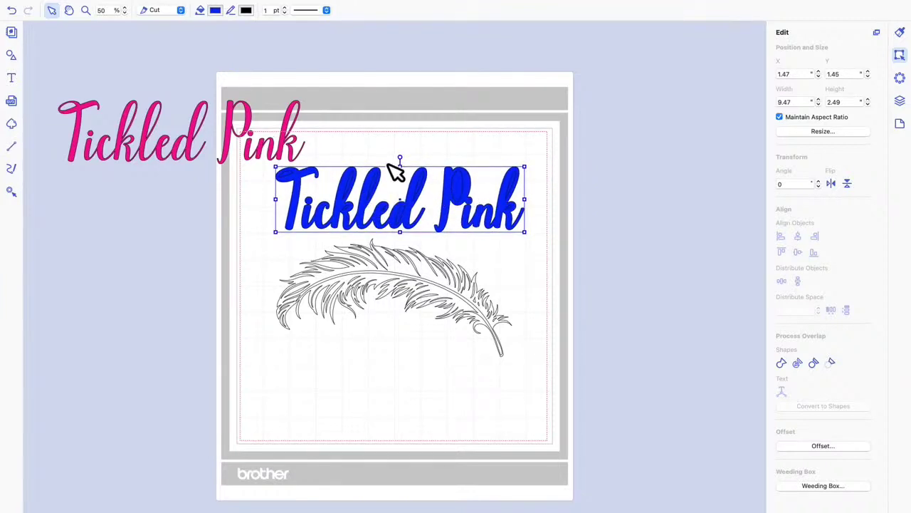
# Step: Delete the remaining pink text and reposition the blue text above the feather at about X 1.27", Y 1.32"
pyautogui.click(397, 171)
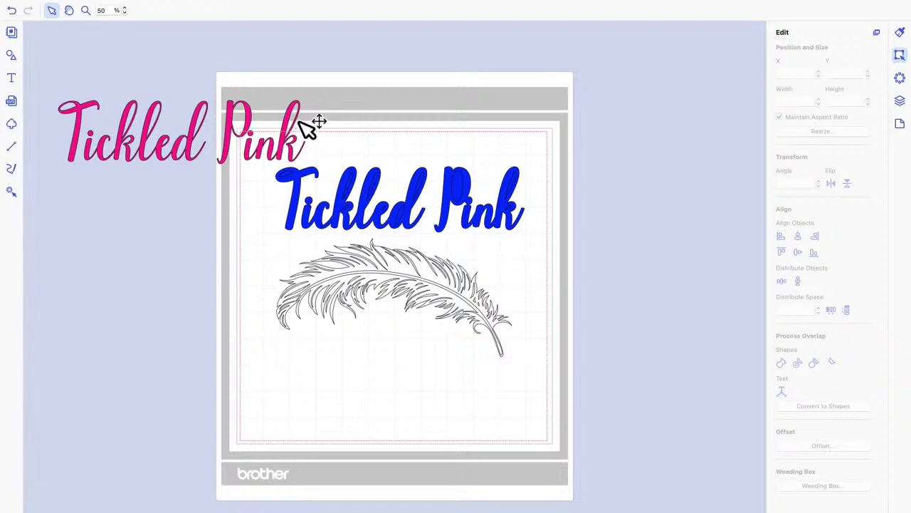
pyautogui.click(232, 127)
pyautogui.press('Delete')
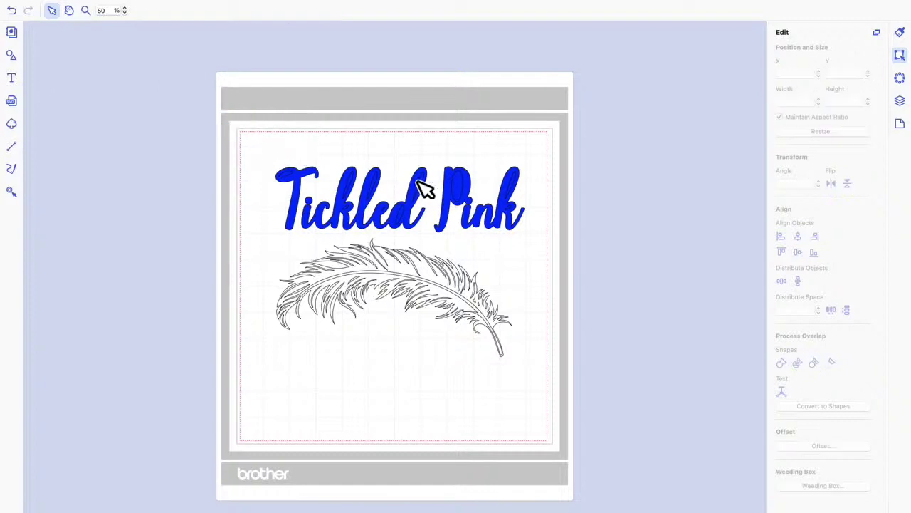
pyautogui.click(424, 193)
pyautogui.moveTo(411, 187); pyautogui.dragTo(413, 186)
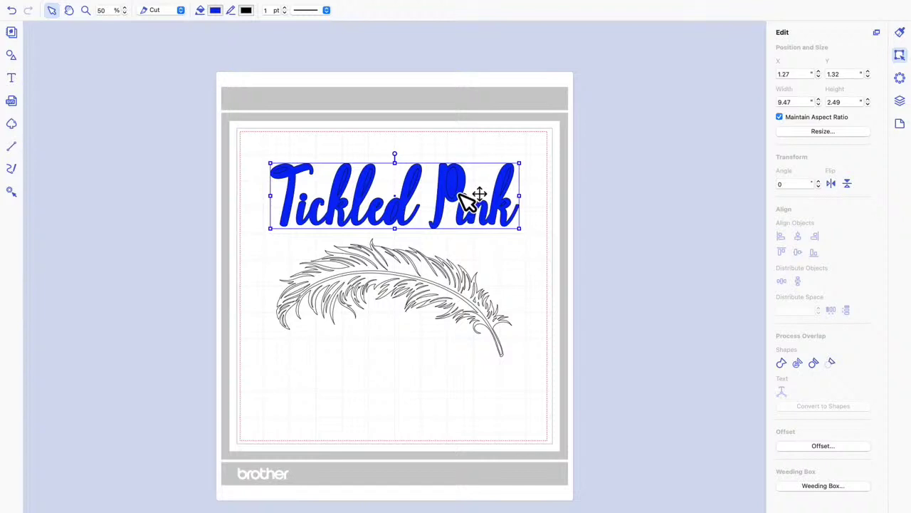
pyautogui.click(539, 175)
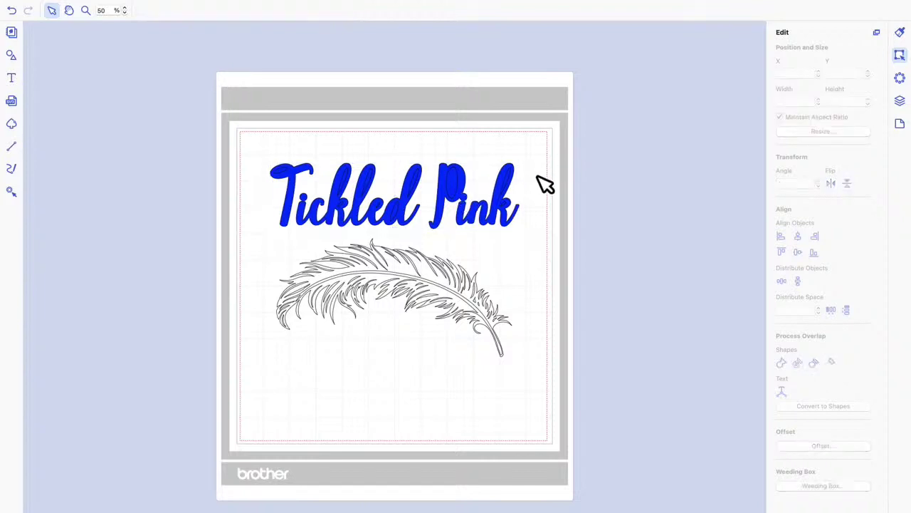
# Step: Group the blue text and the feather together
pyautogui.click(415, 287)
pyautogui.click(417, 209)
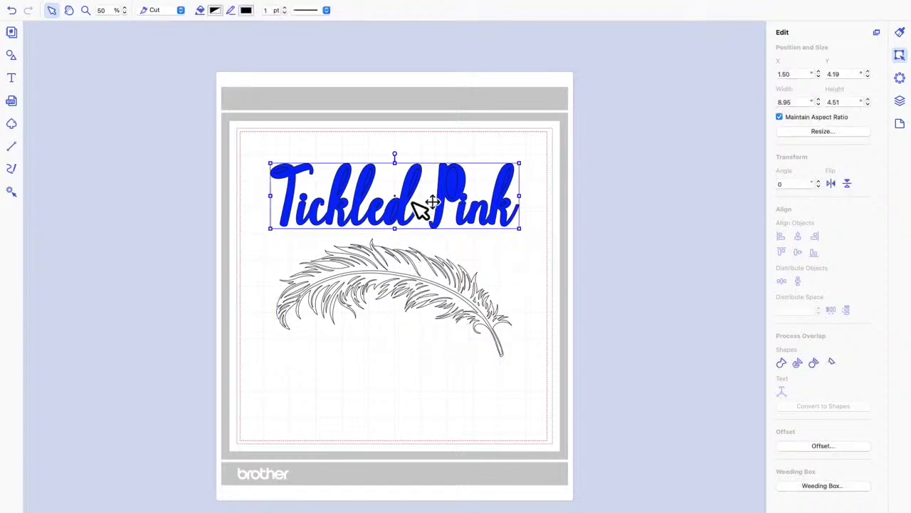
pyautogui.click(234, 153)
pyautogui.moveTo(193, 127); pyautogui.dragTo(635, 412)
pyautogui.rightClick(460, 179)
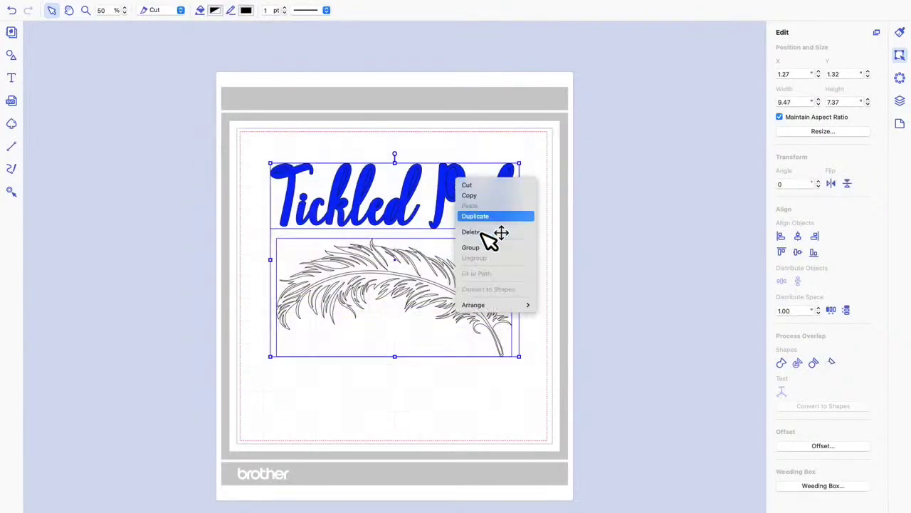
pyautogui.click(482, 259)
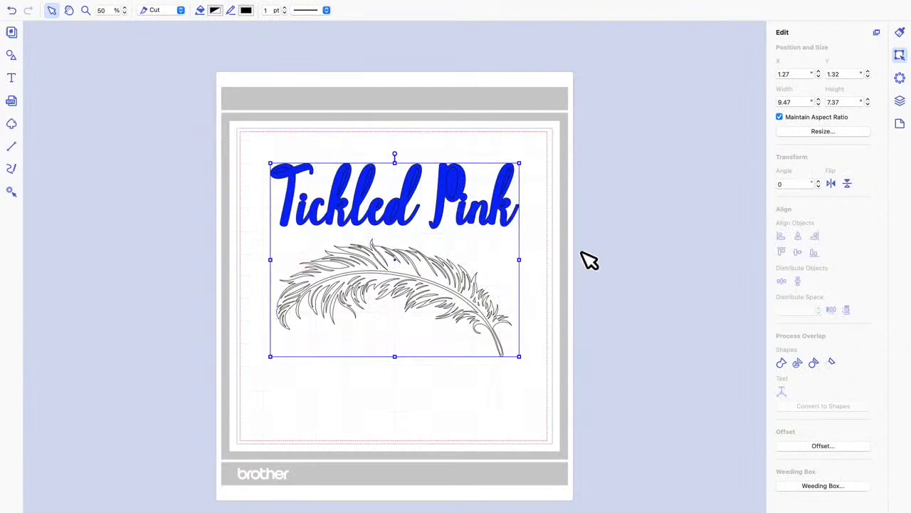
# Step: Enlarge the text and feather group to about 10.58" by 8.23" and move it to about X 0.58", Y 1.10" on the mat
pyautogui.click(779, 116)
pyautogui.moveTo(520, 357); pyautogui.dragTo(551, 381)
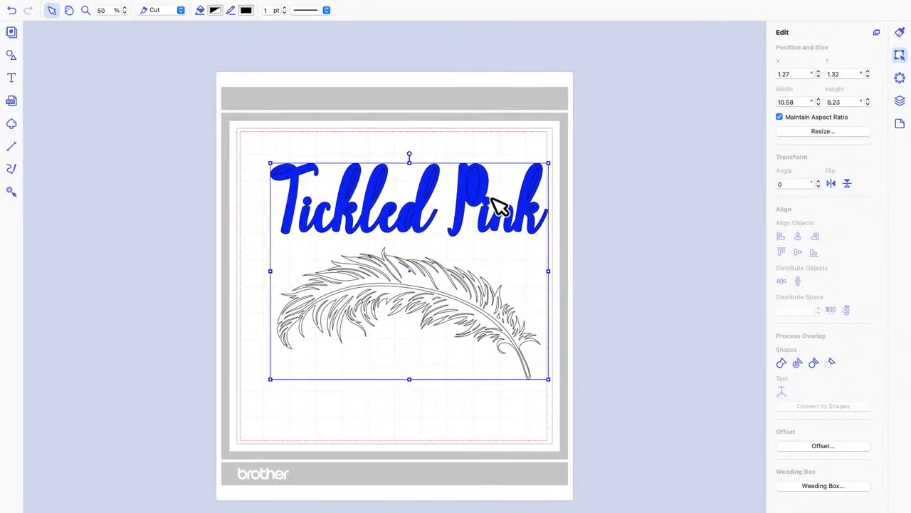
pyautogui.moveTo(494, 204); pyautogui.dragTo(477, 200)
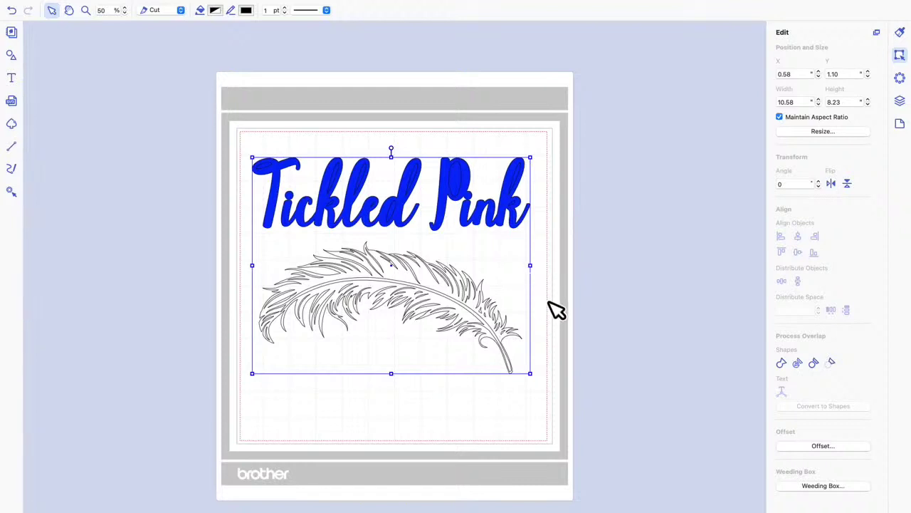
pyautogui.click(516, 151)
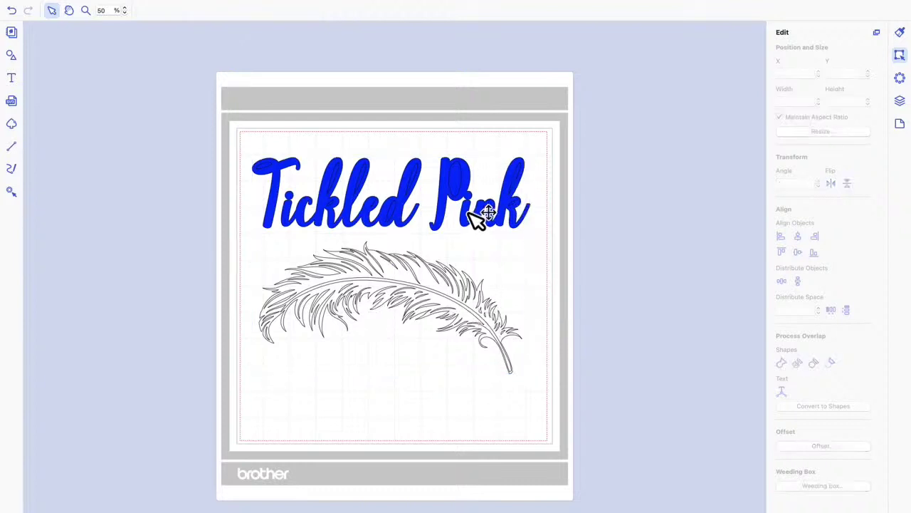
pyautogui.moveTo(37, 18)
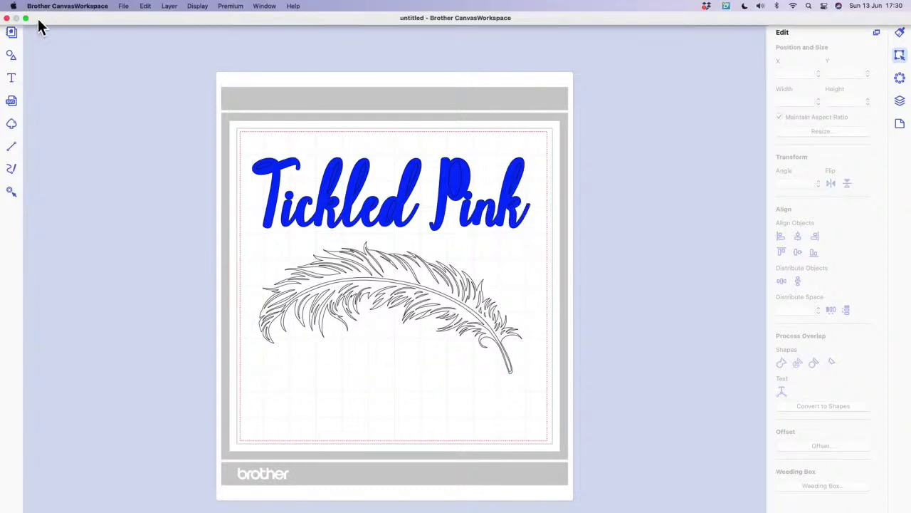
pyautogui.click(125, 6)
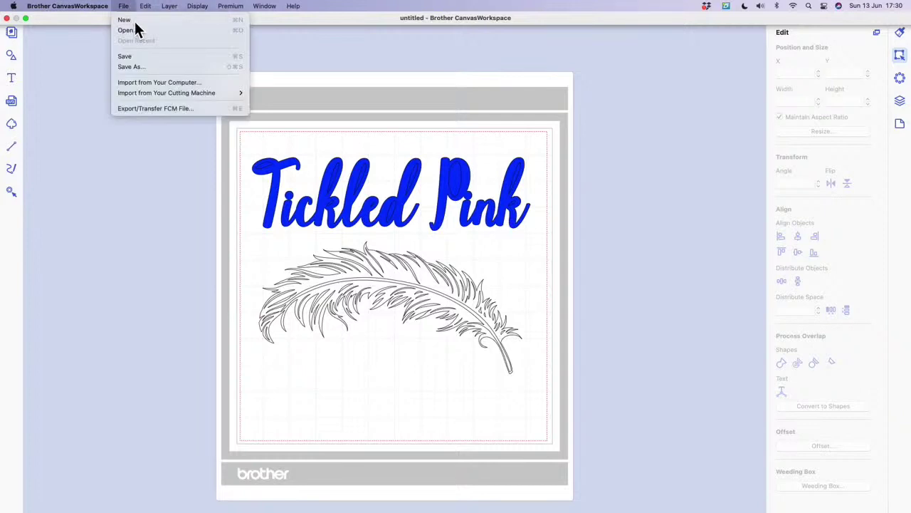
pyautogui.click(146, 111)
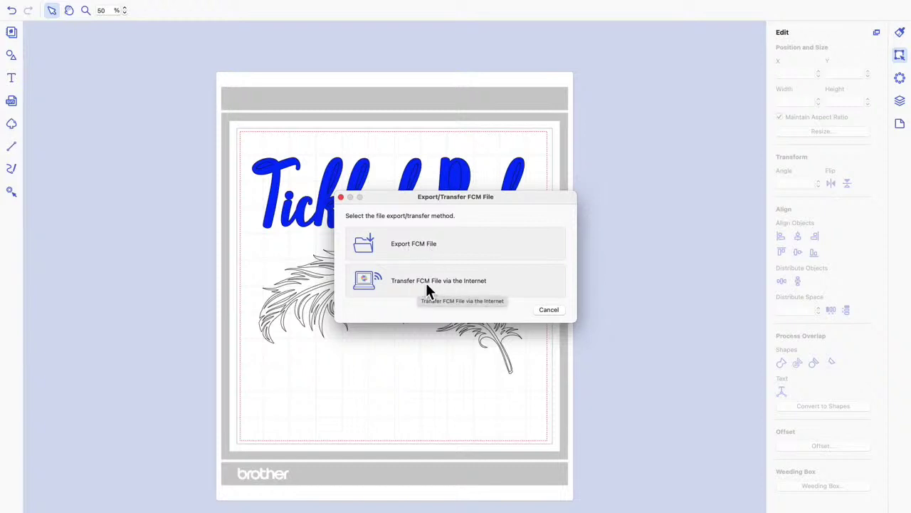
pyautogui.click(549, 310)
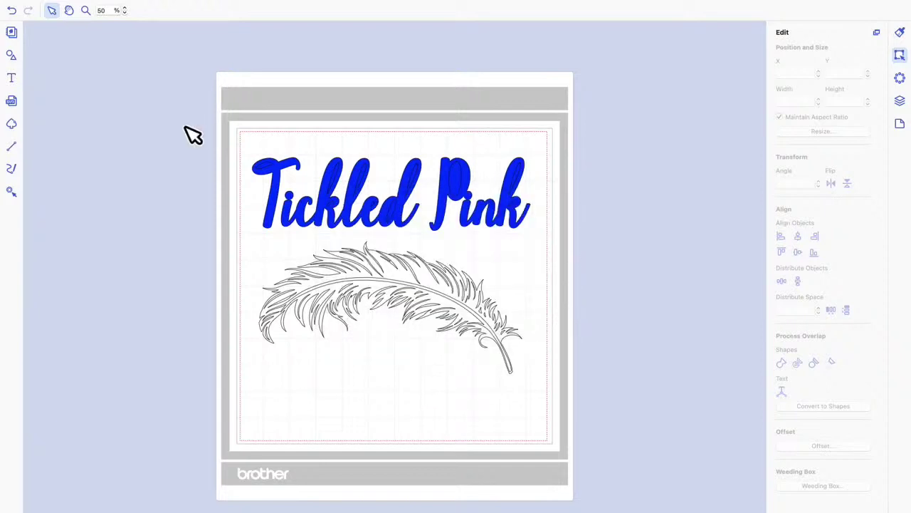
# Step: Mirror the grouped "Tickled Pink" text and feather horizontally, then deselect the group
pyautogui.moveTo(164, 117); pyautogui.dragTo(609, 408)
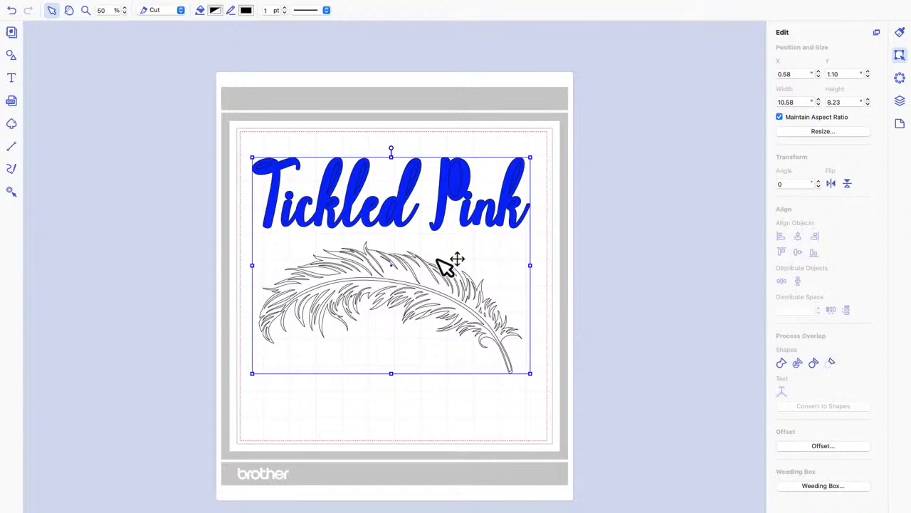
pyautogui.click(831, 185)
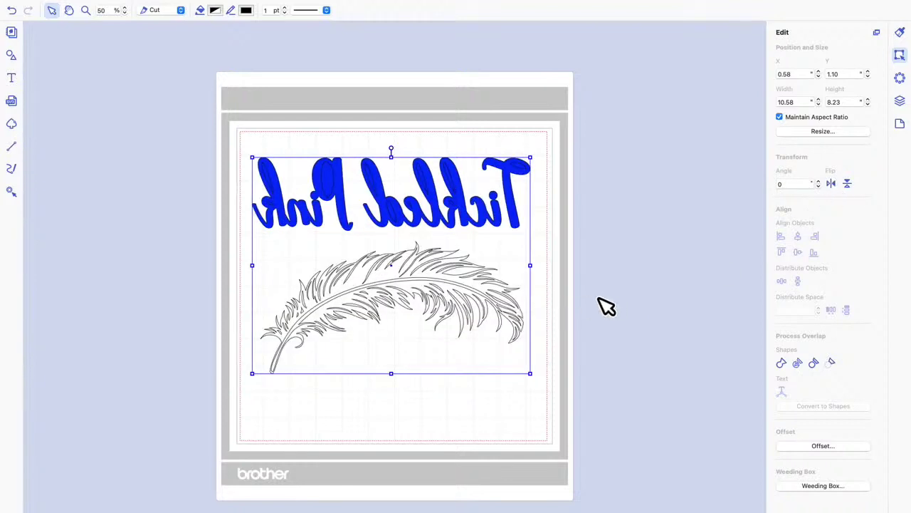
pyautogui.click(198, 242)
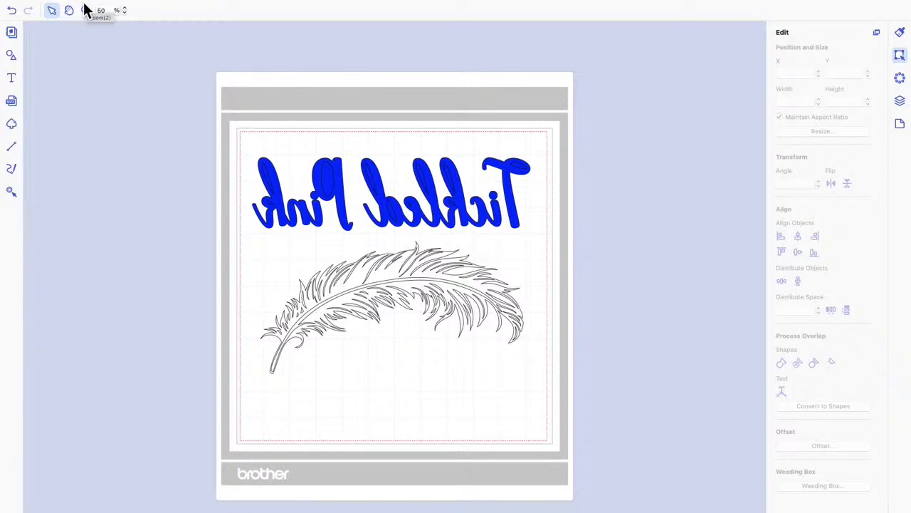
# Step: Transfer the mirrored design as an FCM file via the Internet to the registered cutting machine
pyautogui.moveTo(81, 10)
pyautogui.click(125, 7)
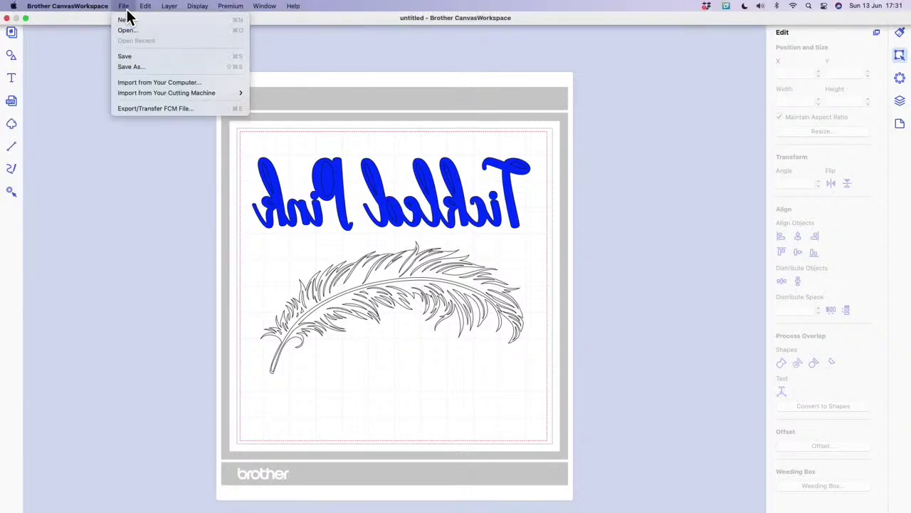
pyautogui.click(155, 109)
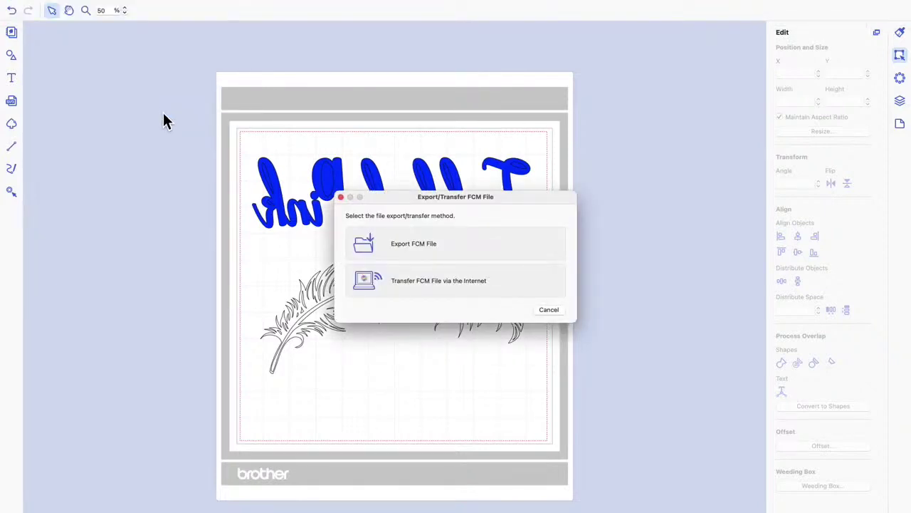
pyautogui.click(424, 283)
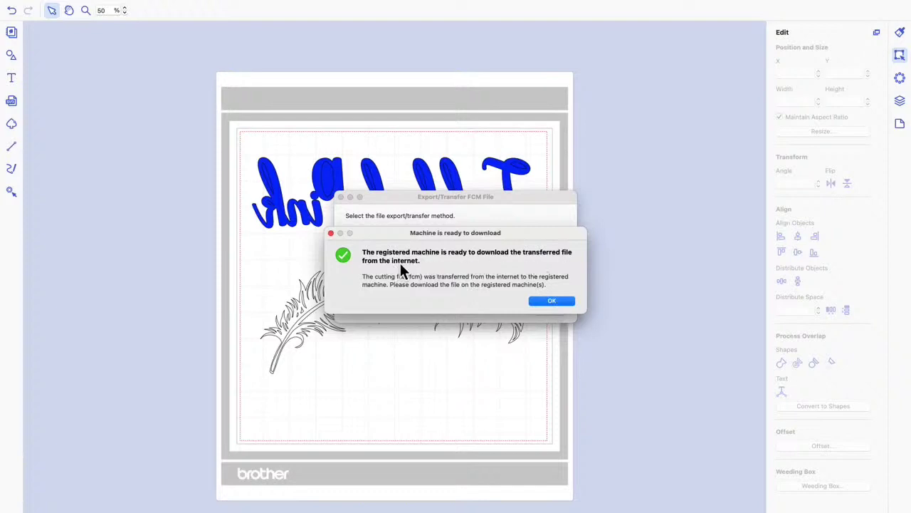
pyautogui.click(564, 303)
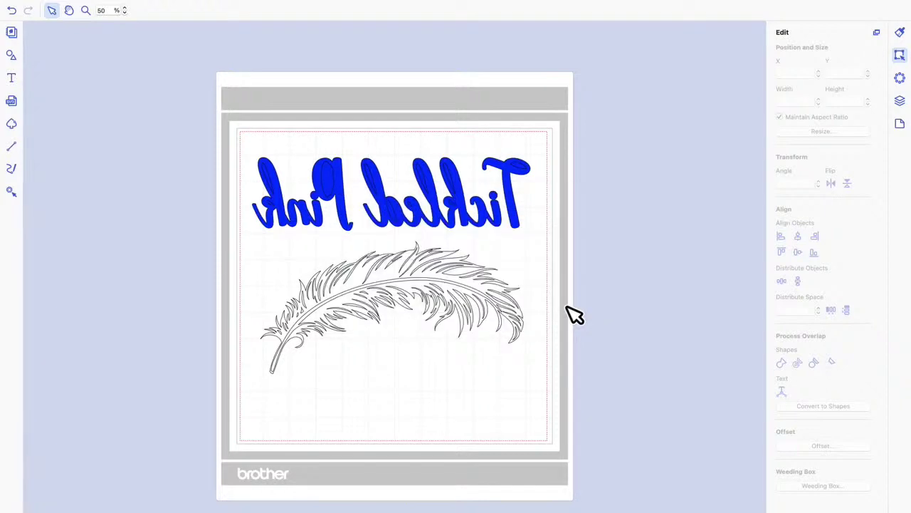